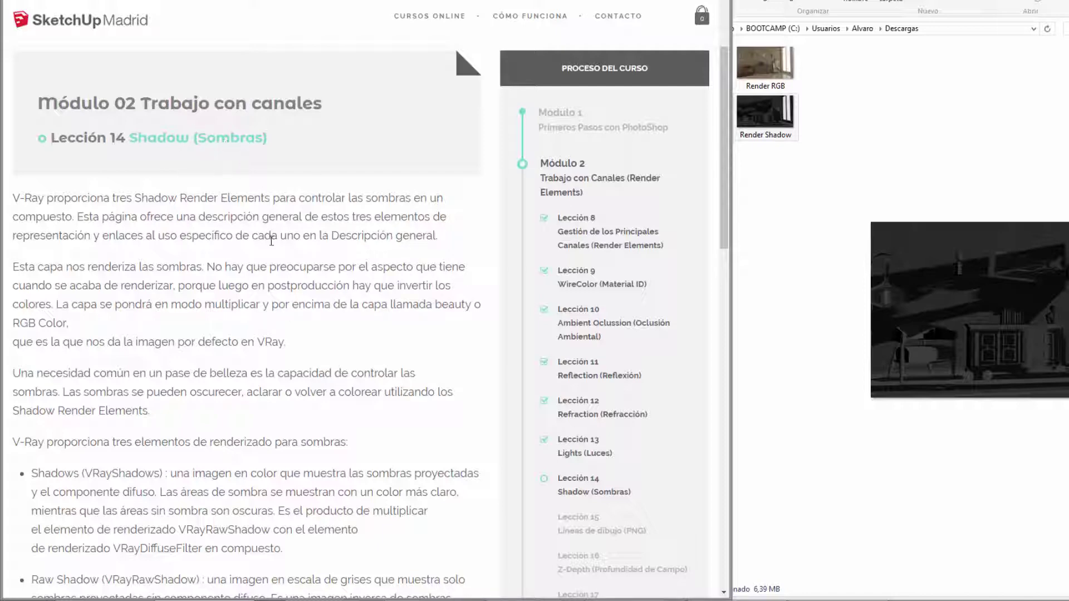
# - Preview Render Shadow in Descargas and enlarge the Explorer window for a bigger preview
pyautogui.click(788, 139)
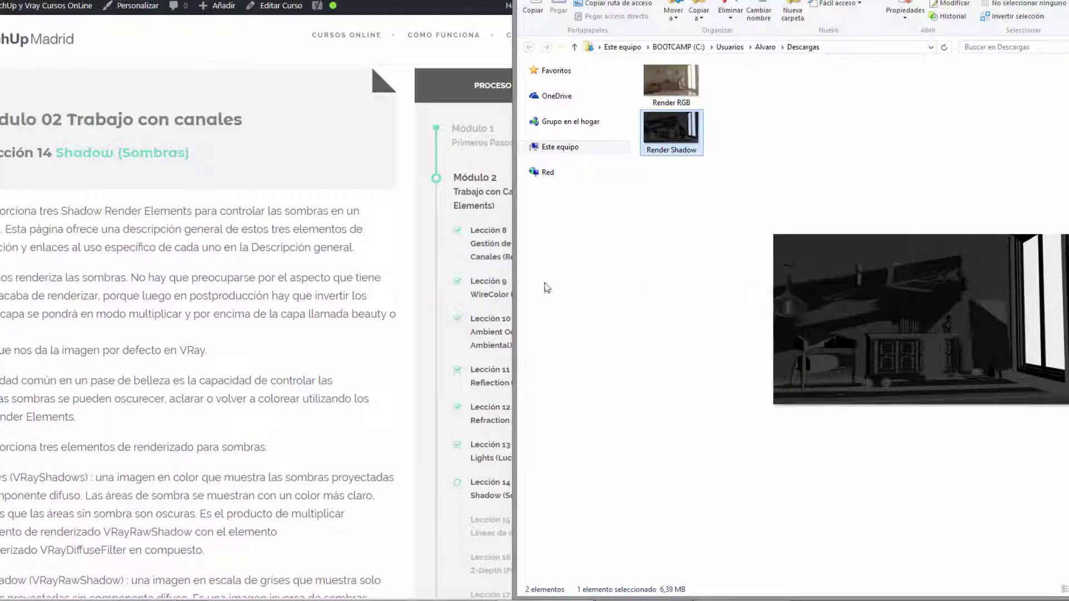
pyautogui.moveTo(517, 291); pyautogui.dragTo(392, 284)
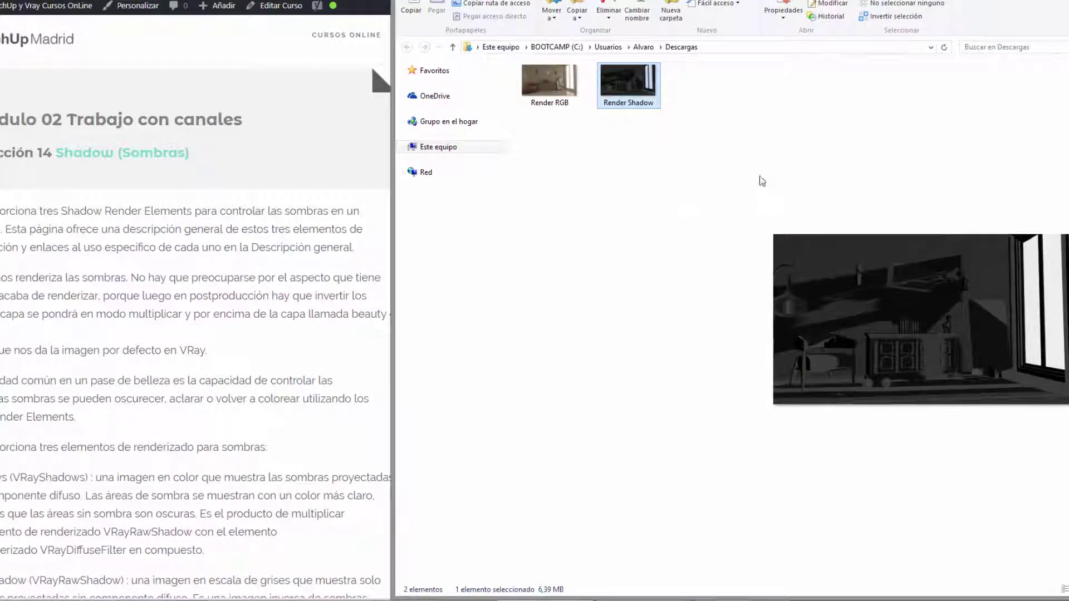
pyautogui.press('Up')
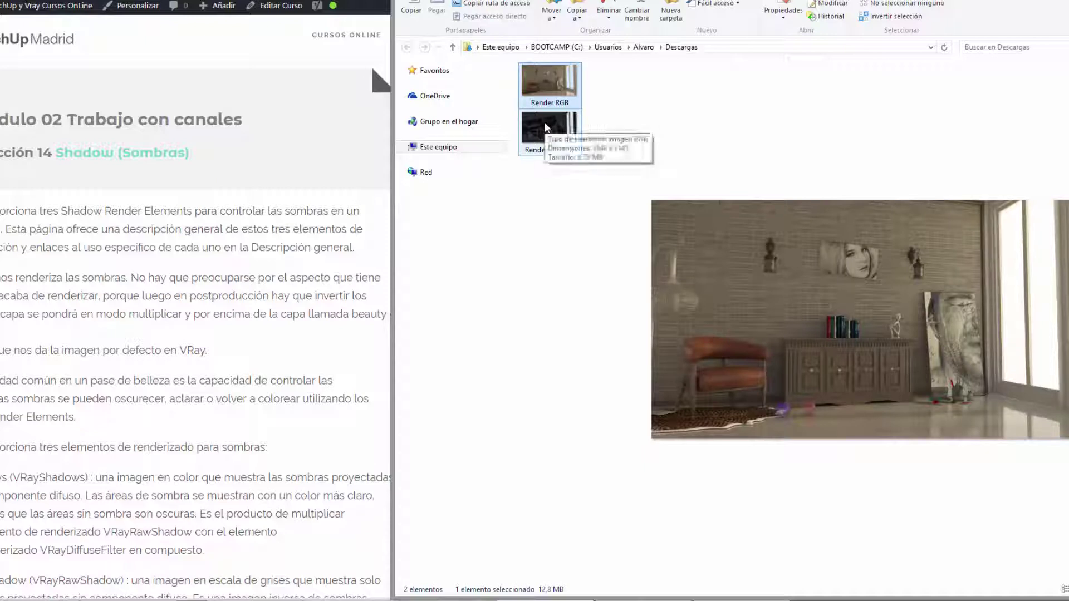
# - Alternate between the Render Shadow and Render RGB previews, ending on Render RGB
pyautogui.click(560, 131)
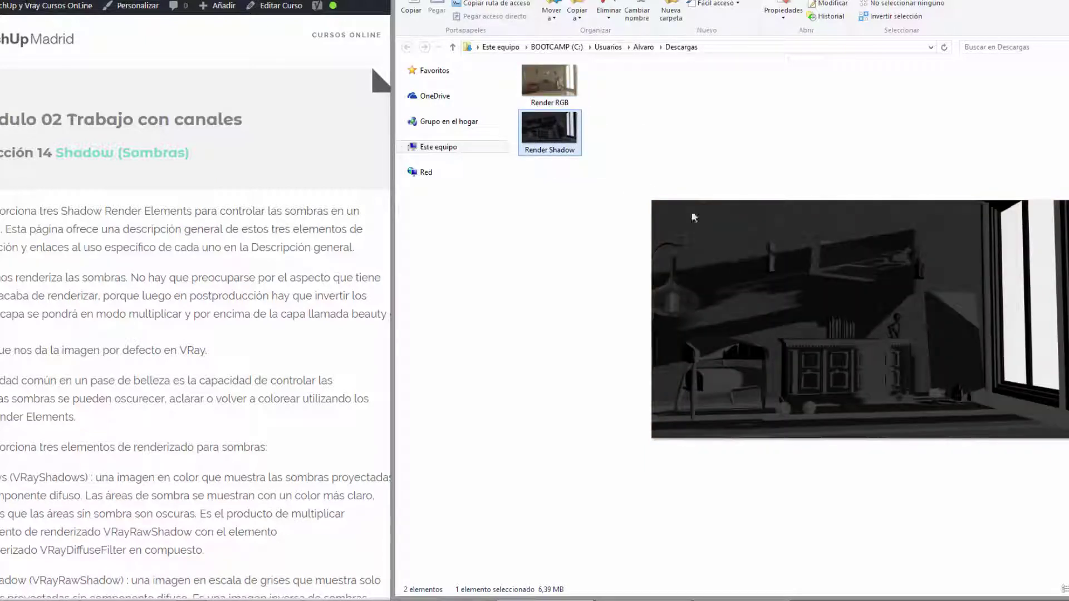
pyautogui.click(539, 92)
pyautogui.click(542, 130)
pyautogui.click(546, 88)
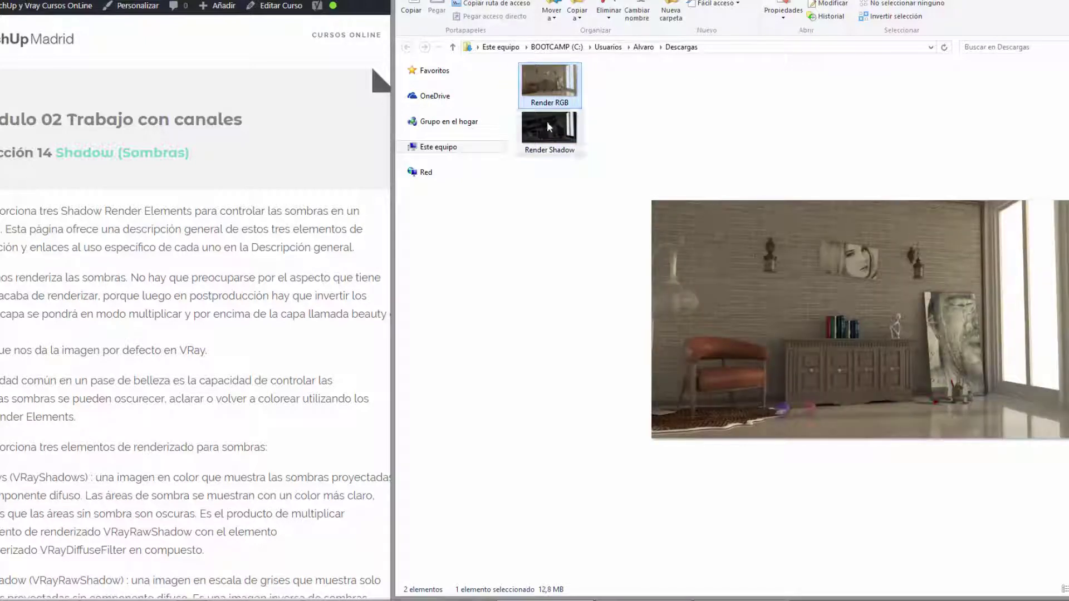
pyautogui.click(571, 146)
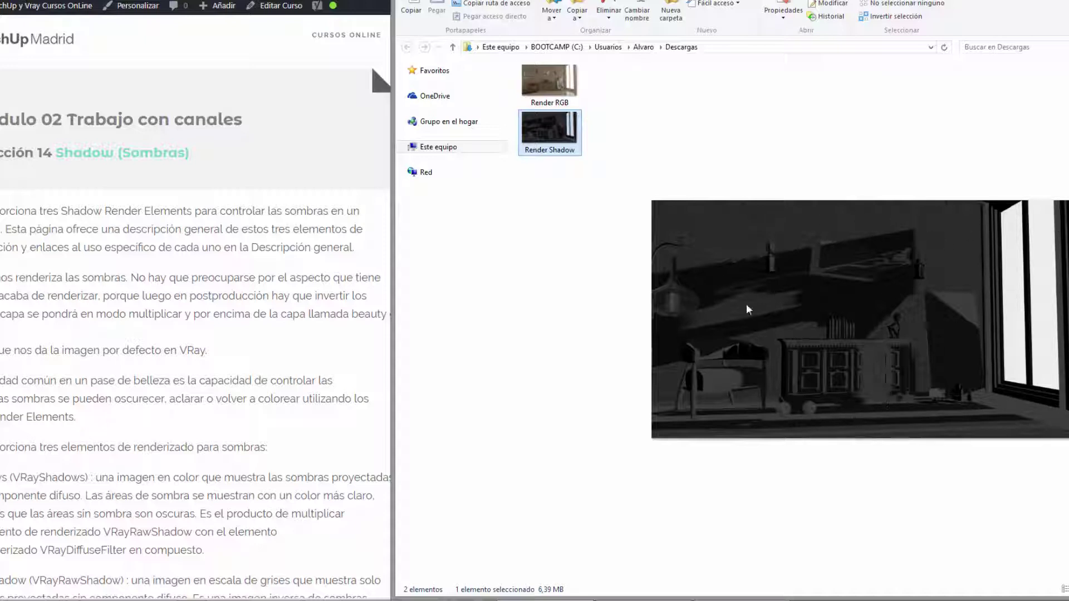
pyautogui.click(547, 83)
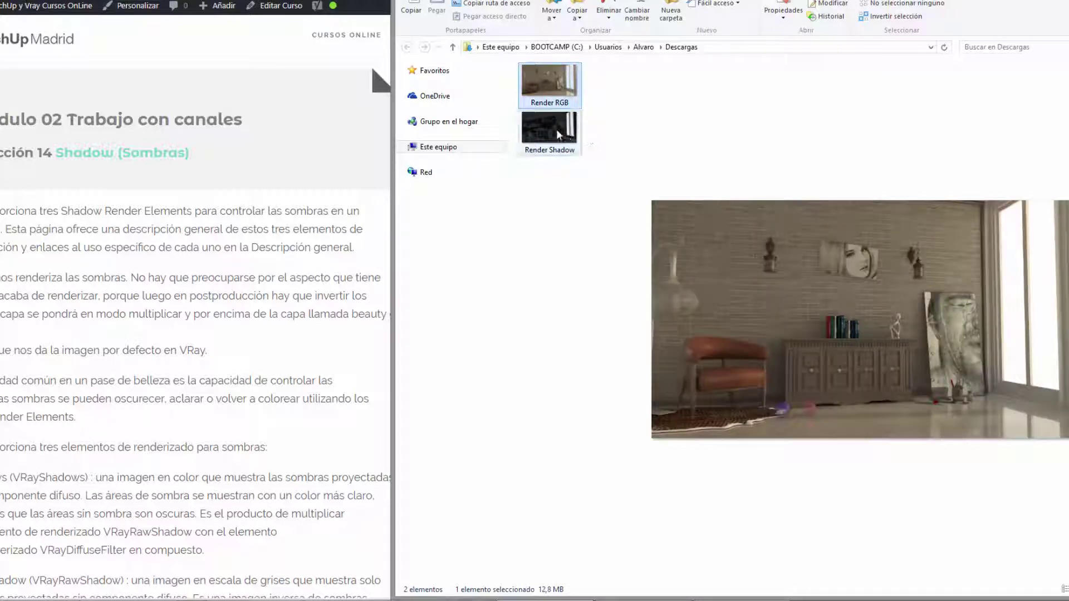
pyautogui.click(558, 135)
pyautogui.click(551, 96)
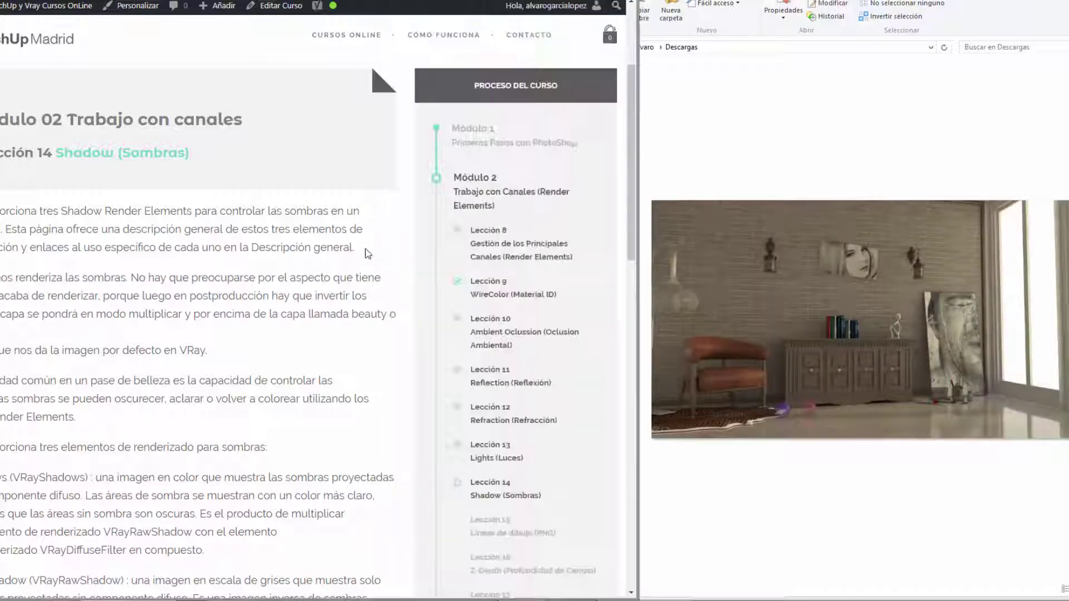
# - Open the Shadow lesson's Google Drive folder containing the two render files
pyautogui.scroll(1, 630, 410)
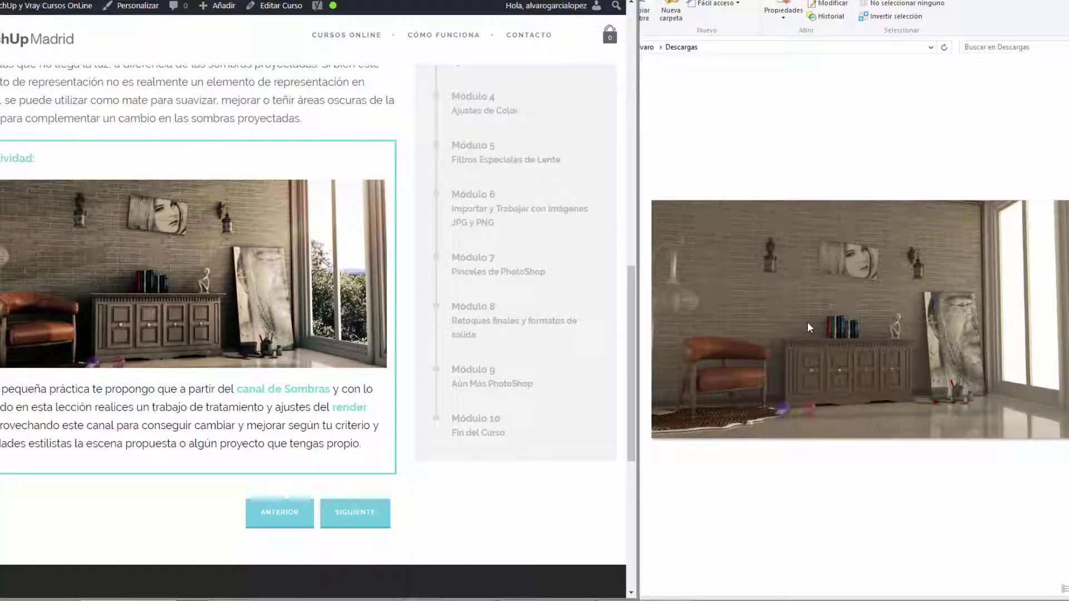
pyautogui.click(776, 319)
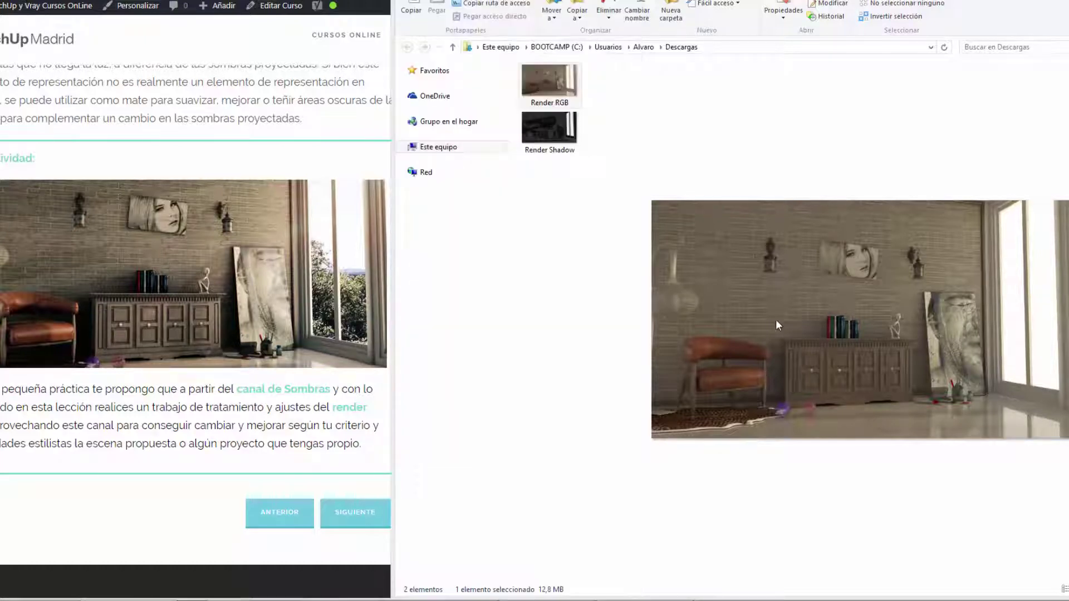
pyautogui.click(549, 129)
pyautogui.click(545, 96)
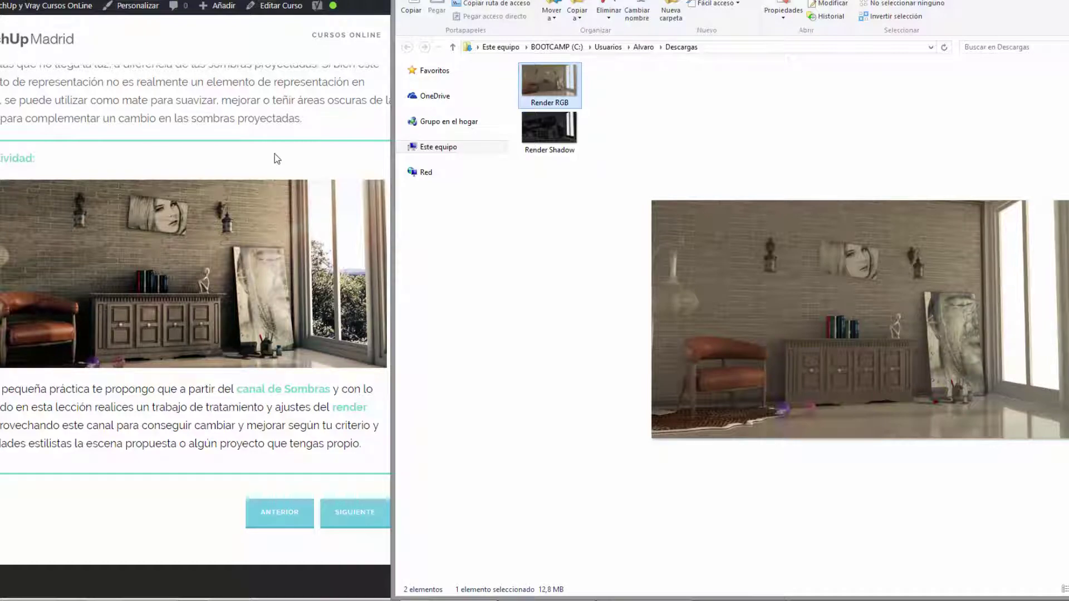
pyautogui.click(280, 260)
pyautogui.click(300, 388)
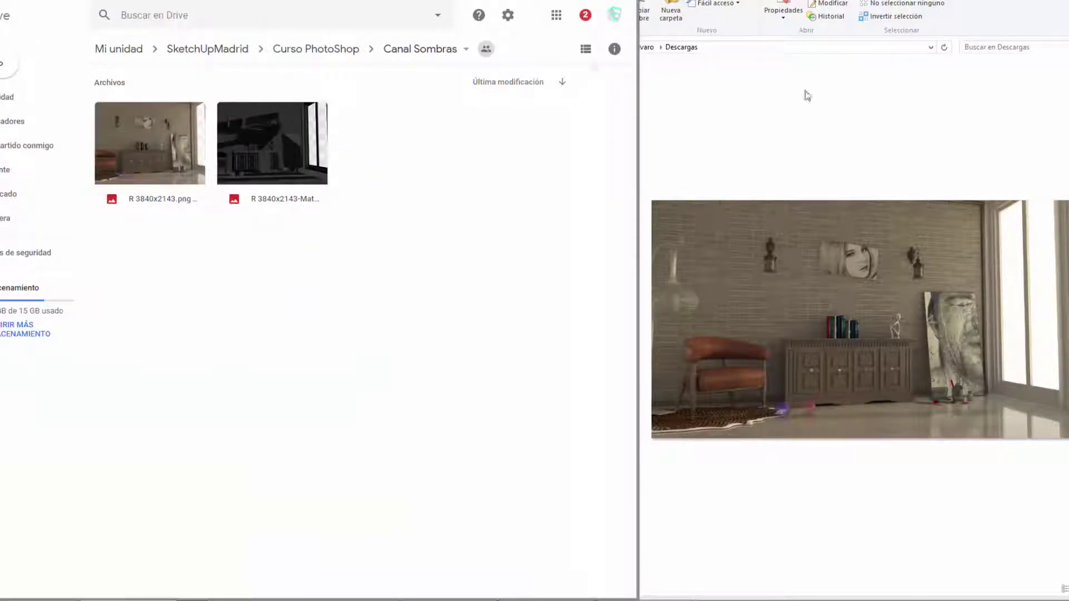
pyautogui.click(804, 95)
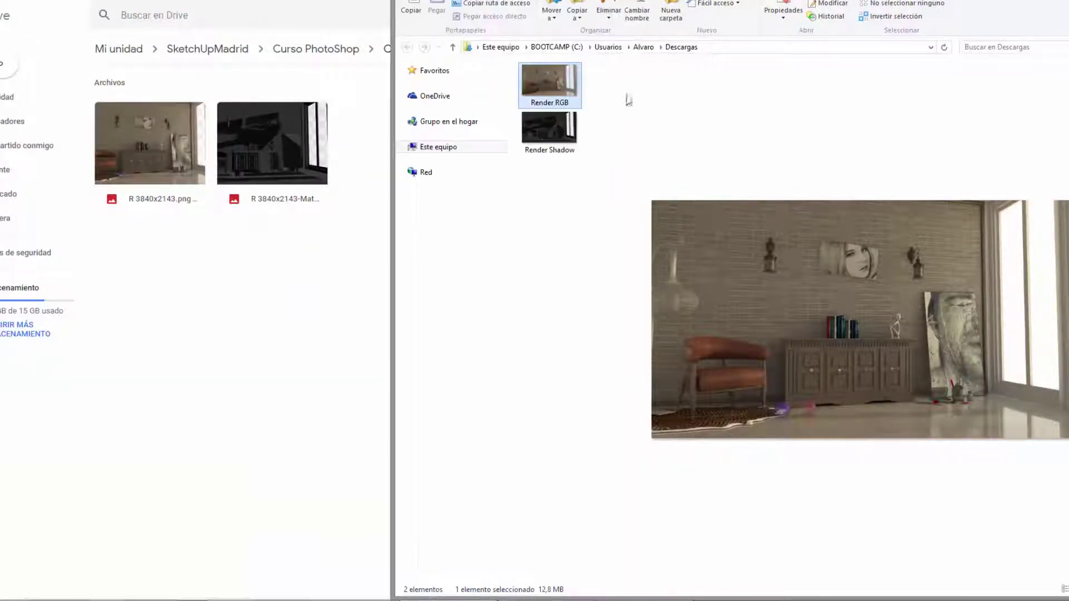
# - Load Render Shadow and Render RGB as stacked layers with Cargar archivos en pila
pyautogui.click(43, 7)
pyautogui.moveTo(101, 374)
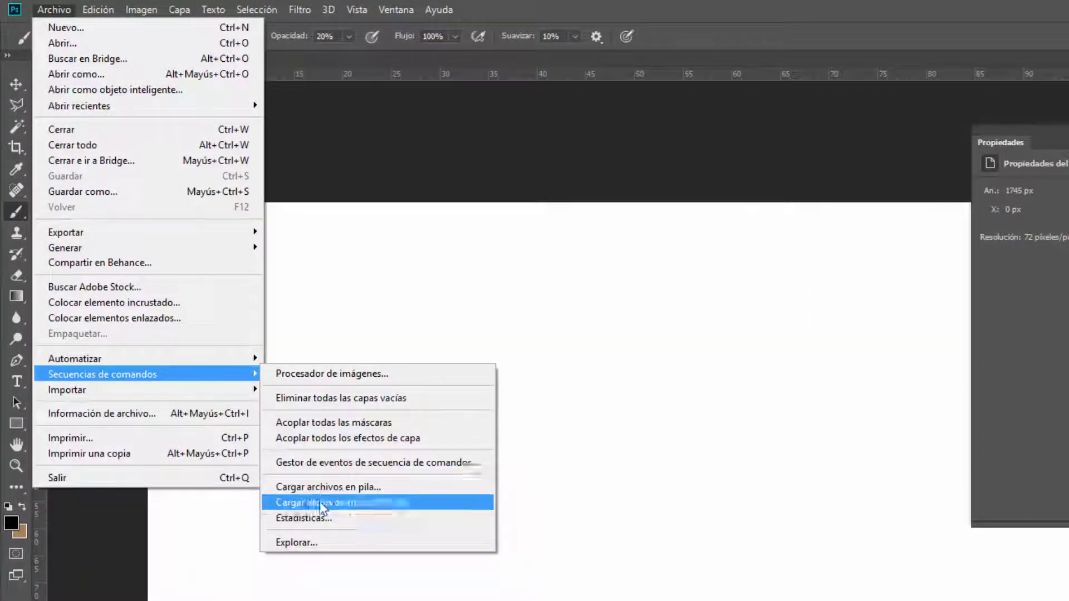
pyautogui.click(326, 488)
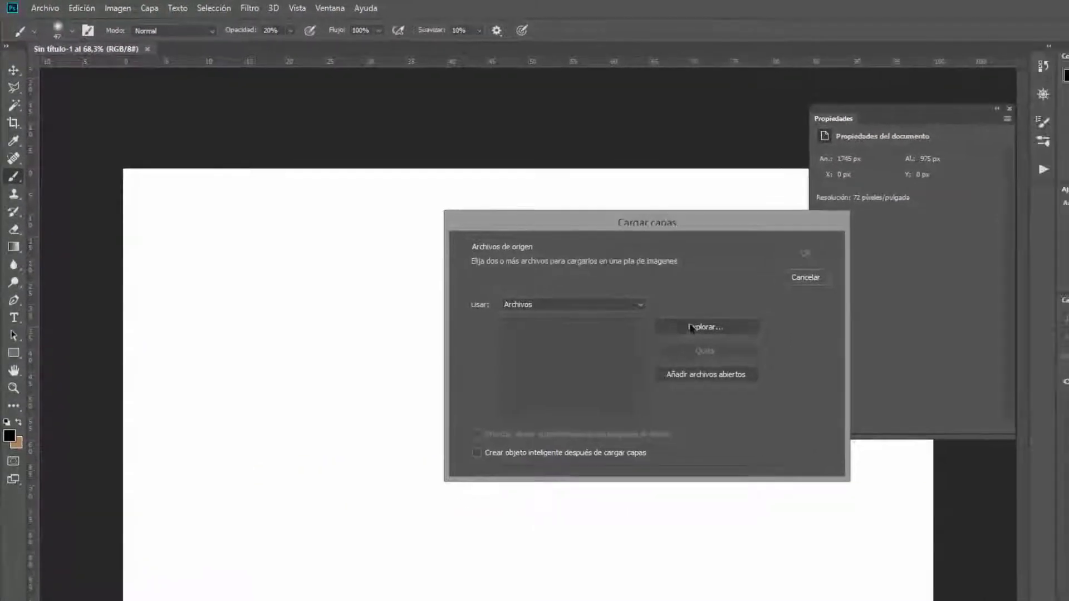
pyautogui.click(736, 341)
pyautogui.click(663, 349)
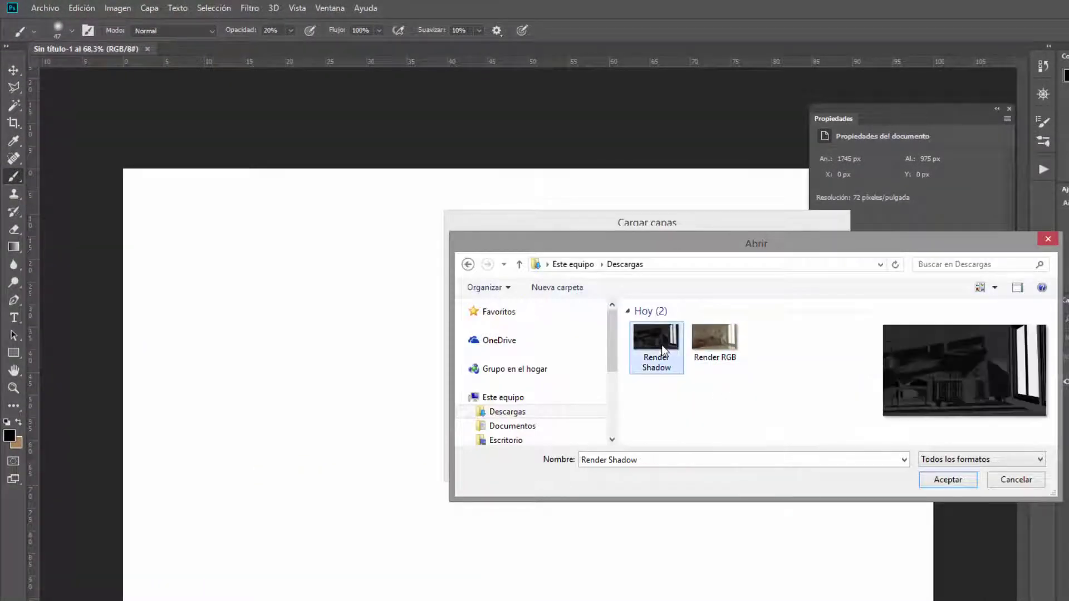
pyautogui.click(714, 339)
pyautogui.moveTo(756, 417); pyautogui.dragTo(632, 326)
pyautogui.click(937, 482)
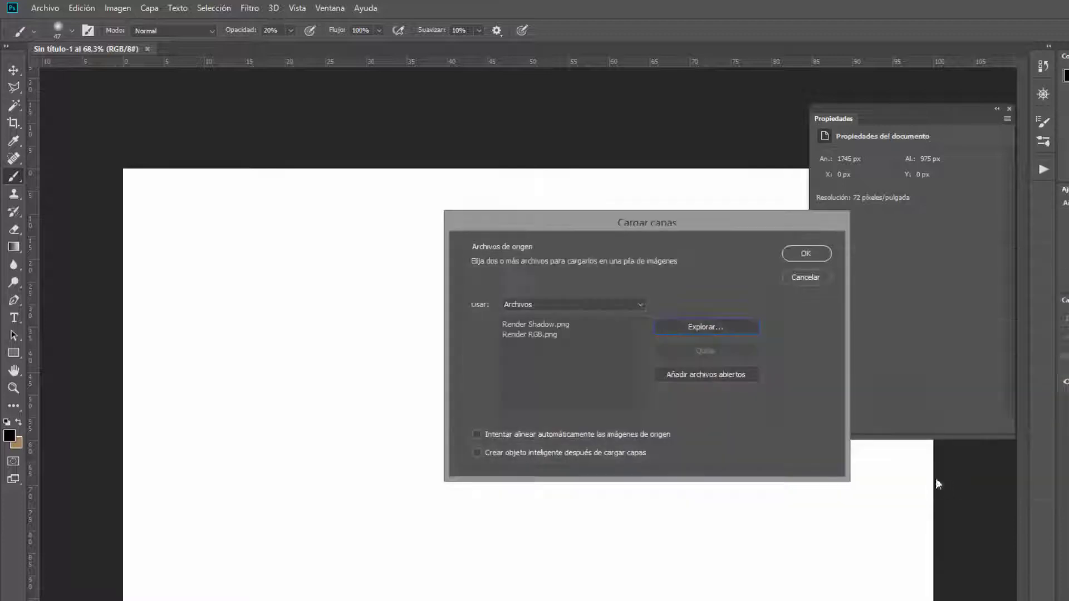
pyautogui.click(806, 253)
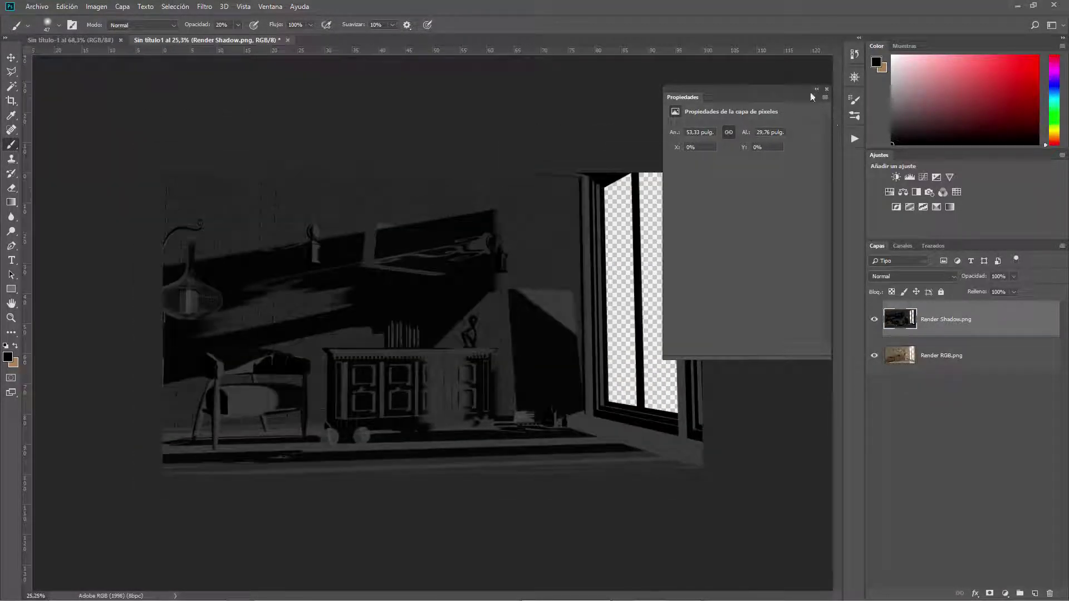
# - Set the Render Shadow layer to Restar blend mode and compare it on and off
pyautogui.click(817, 91)
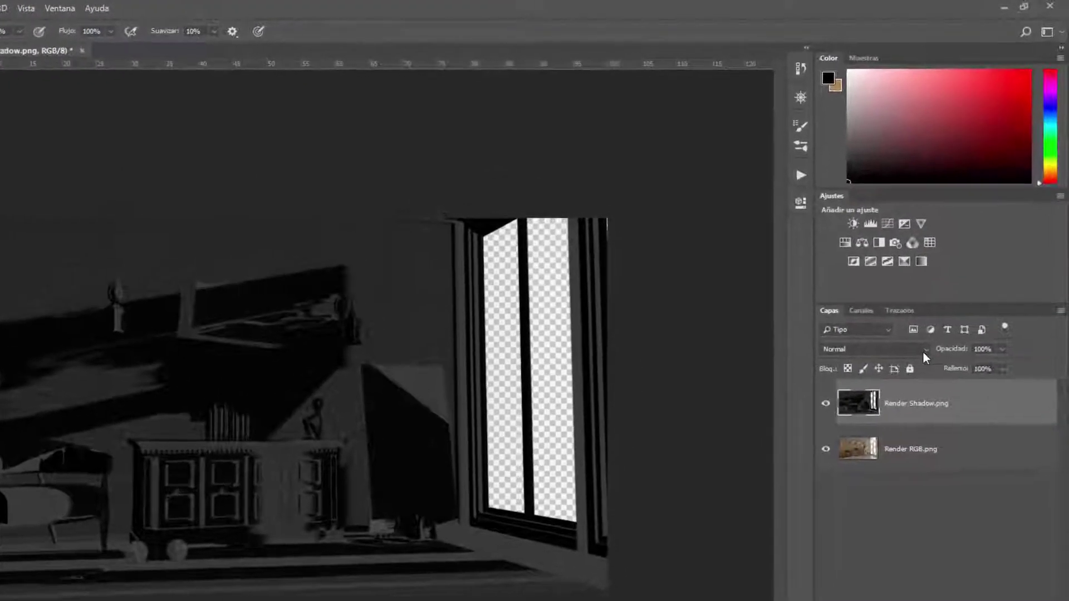
pyautogui.click(921, 355)
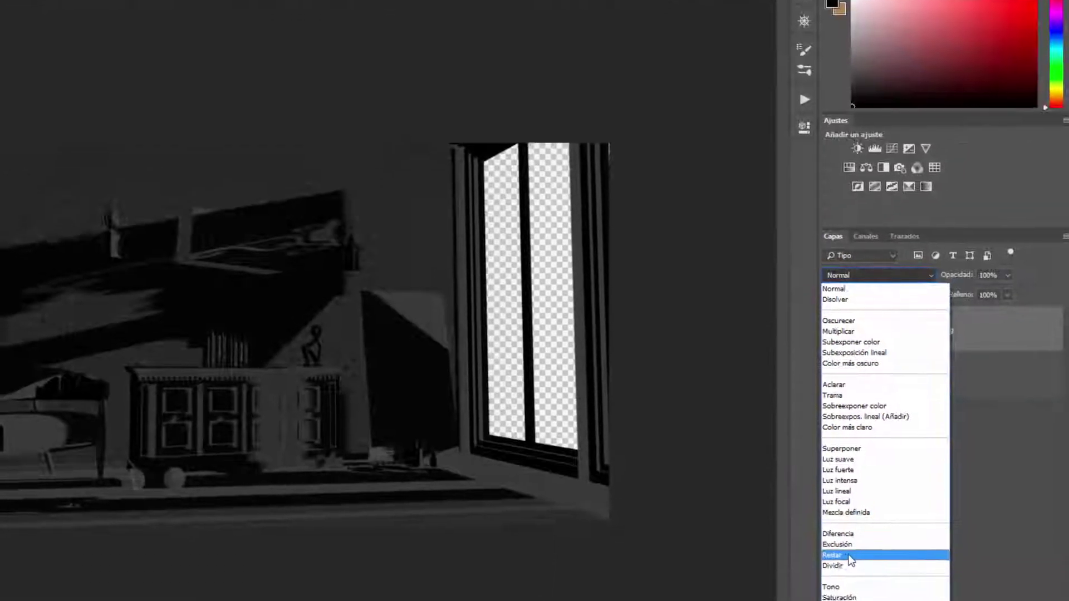
pyautogui.click(875, 466)
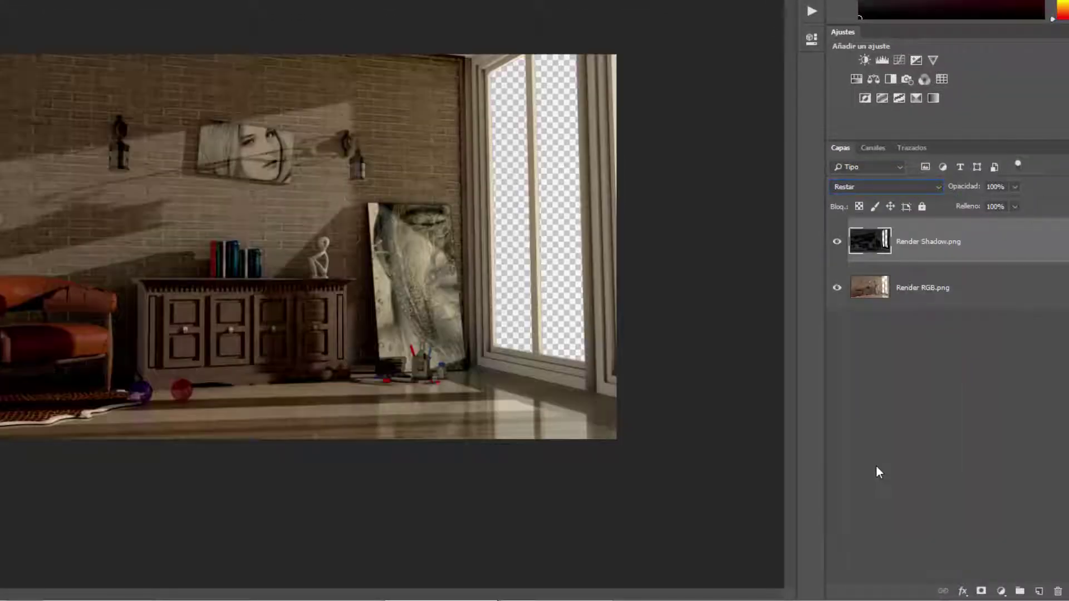
pyautogui.click(837, 242)
pyautogui.click(837, 245)
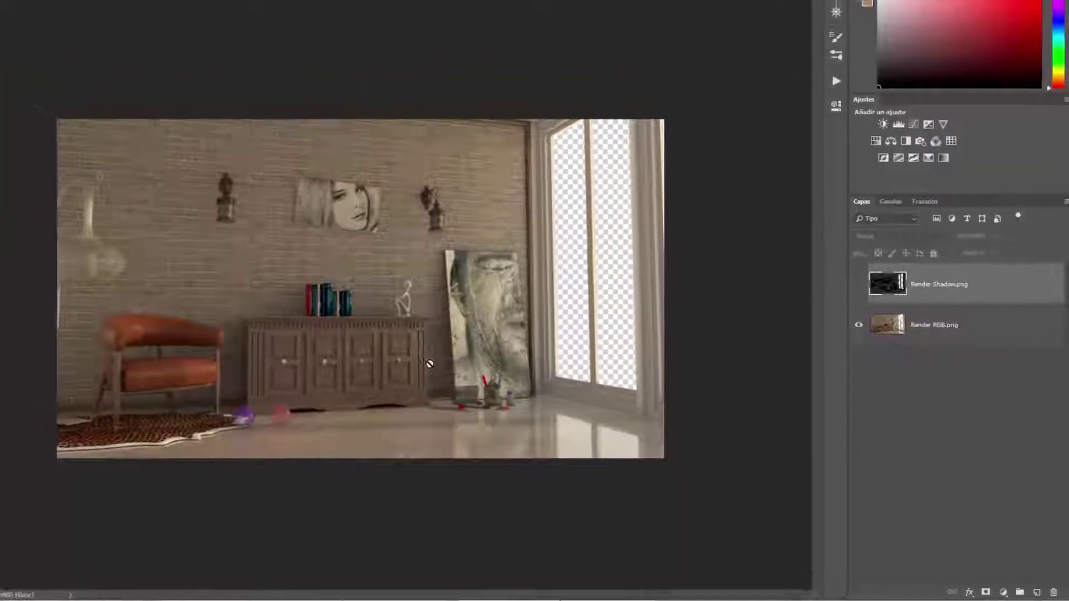
pyautogui.click(876, 320)
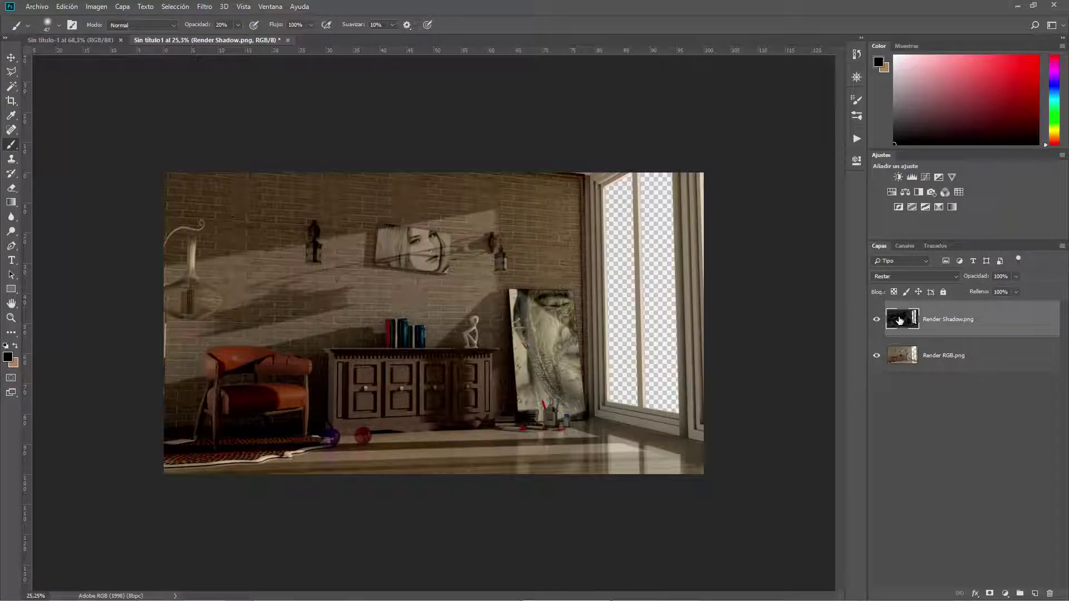
# - Convert Render Shadow to a smart object and lower its opacity to 68%
pyautogui.moveTo(985, 280)
pyautogui.mouseDown()
pyautogui.moveTo(963, 277)
pyautogui.moveTo(980, 280)
pyautogui.mouseUp()
pyautogui.click(980, 280)
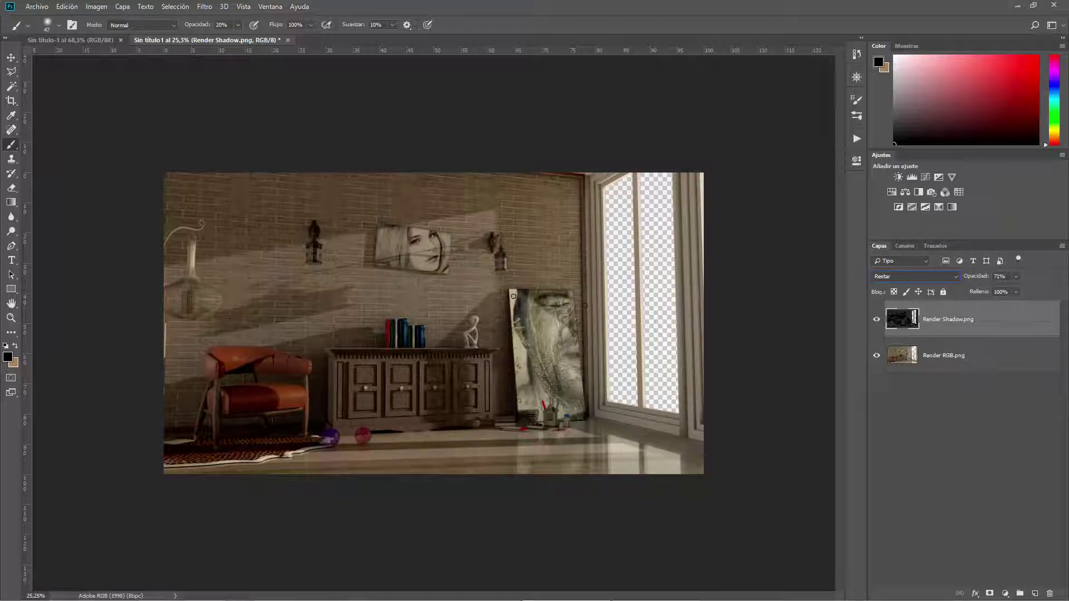
pyautogui.hotkey('ctrl', '+')
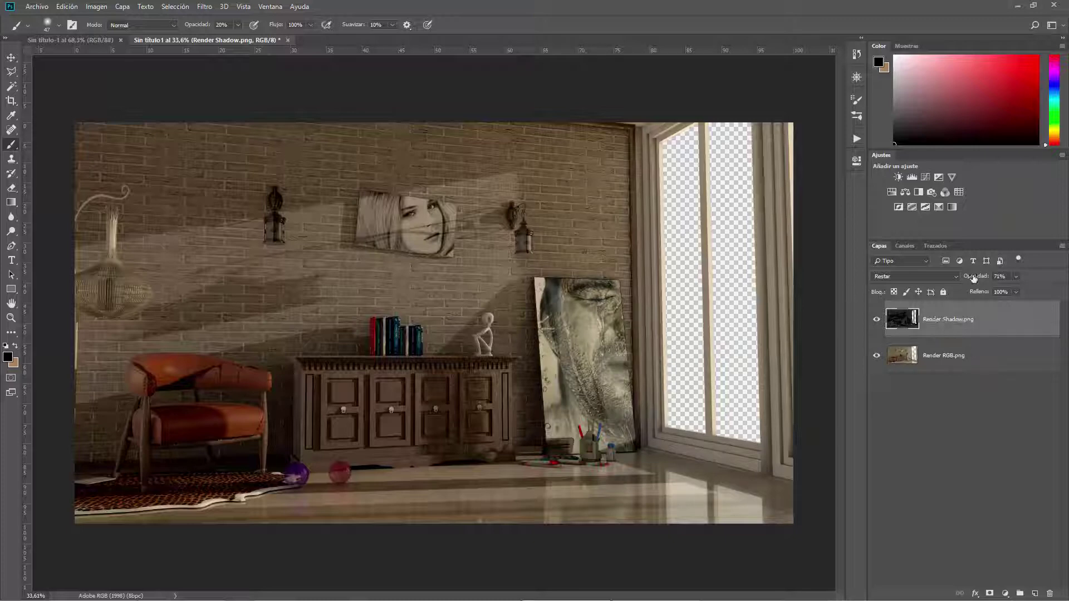
pyautogui.moveTo(976, 277); pyautogui.dragTo(1031, 280)
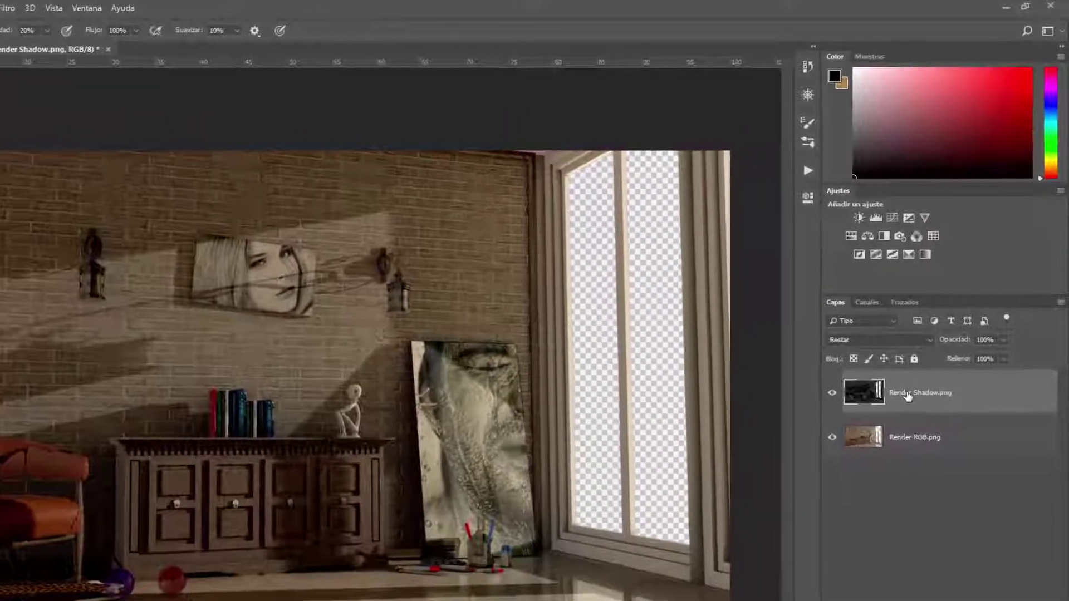
pyautogui.rightClick(924, 348)
pyautogui.click(779, 378)
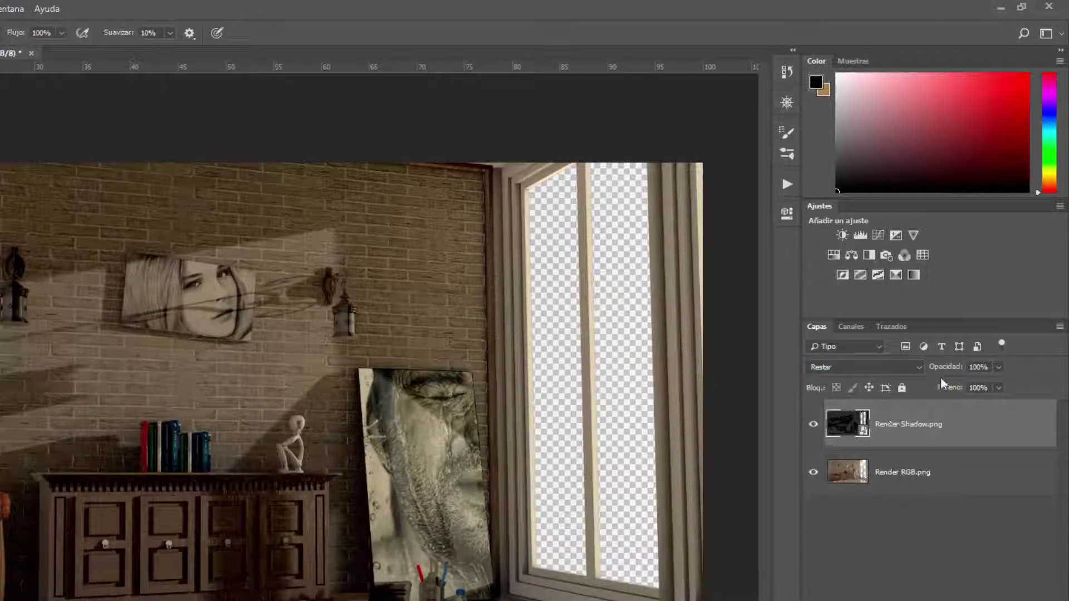
pyautogui.moveTo(950, 370)
pyautogui.mouseDown()
pyautogui.moveTo(941, 370)
pyautogui.moveTo(942, 341)
pyautogui.mouseUp()
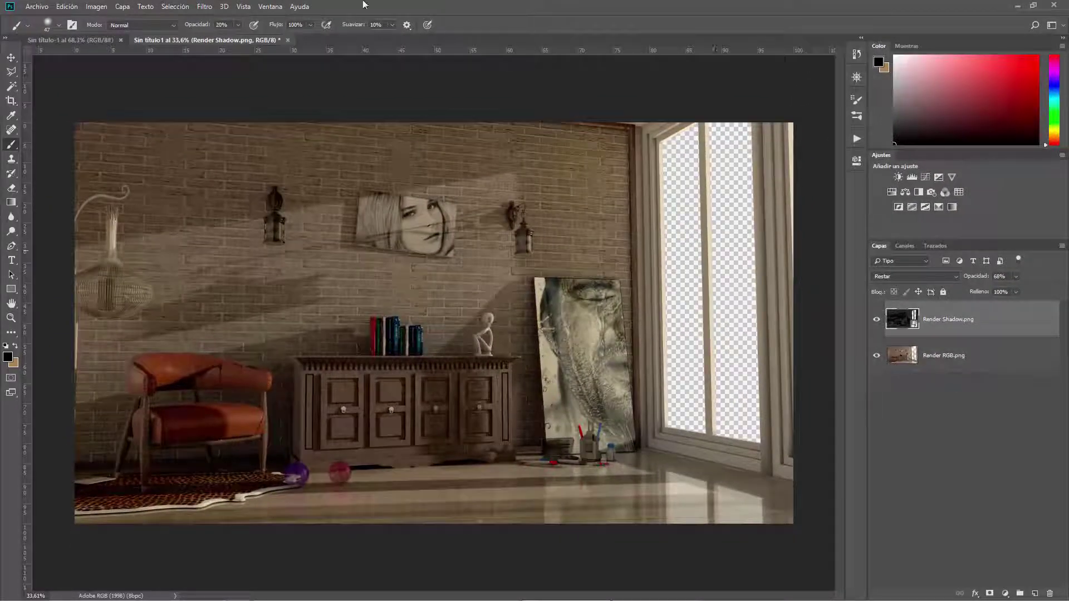
# - Apply a Desenfoque gaussiano smart filter to Render Shadow, raising Radio while previewing
pyautogui.click(204, 7)
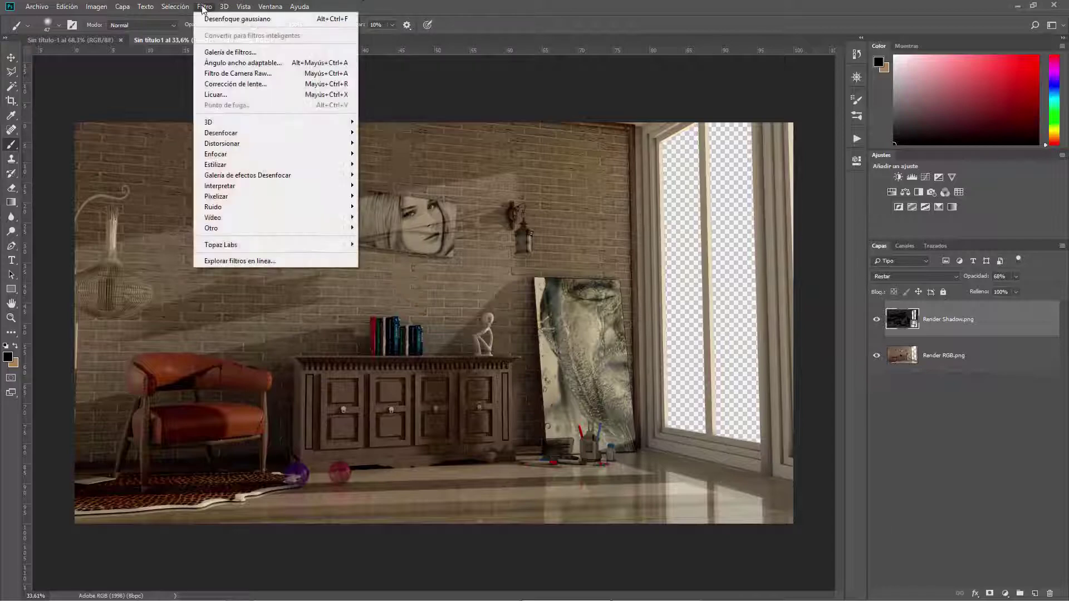
pyautogui.moveTo(306, 183)
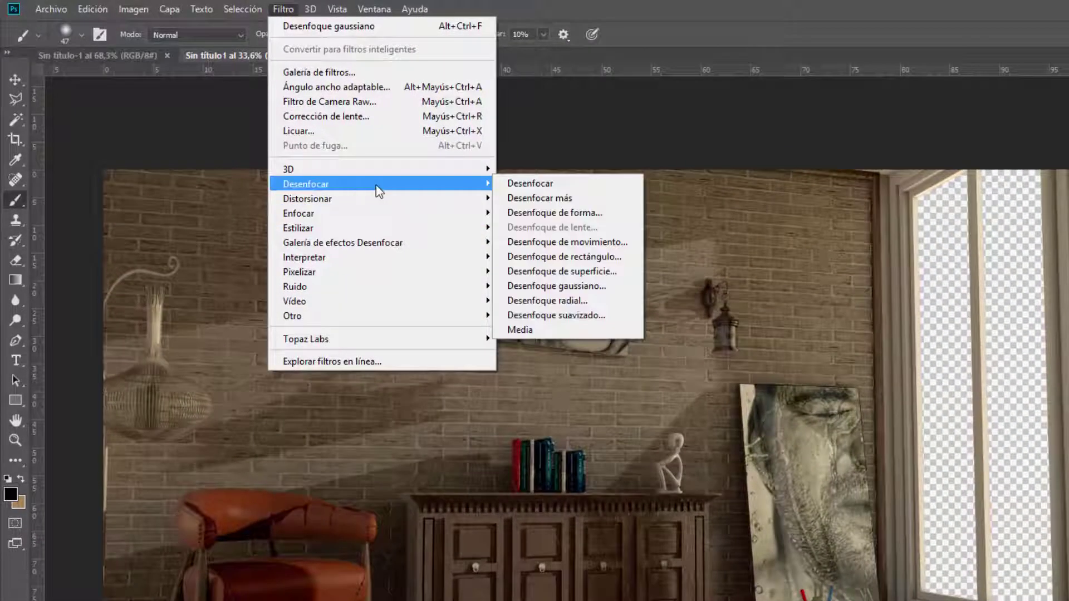
pyautogui.click(596, 286)
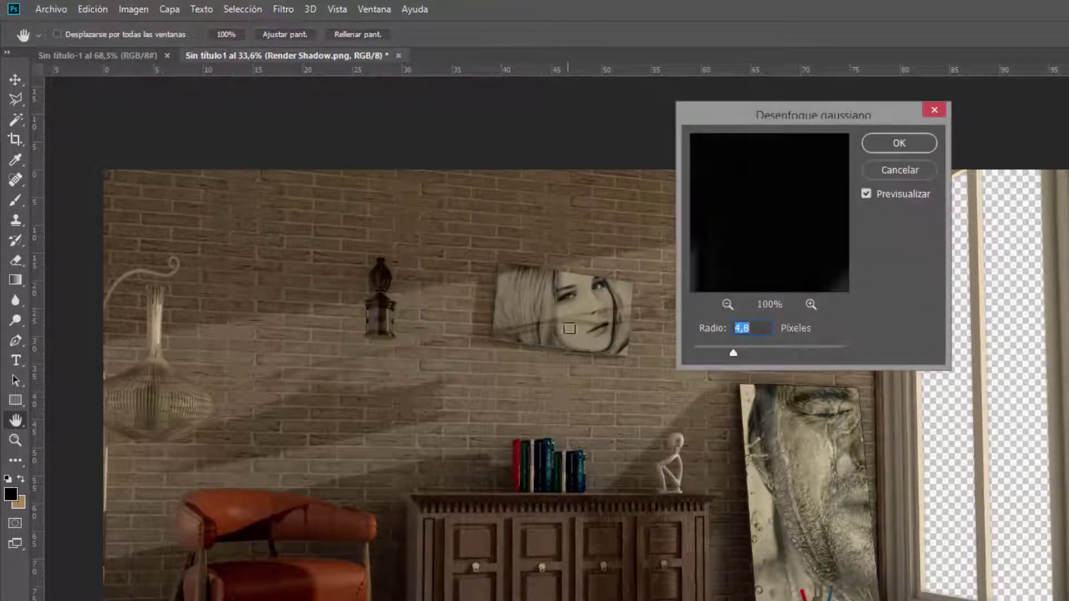
pyautogui.click(441, 287)
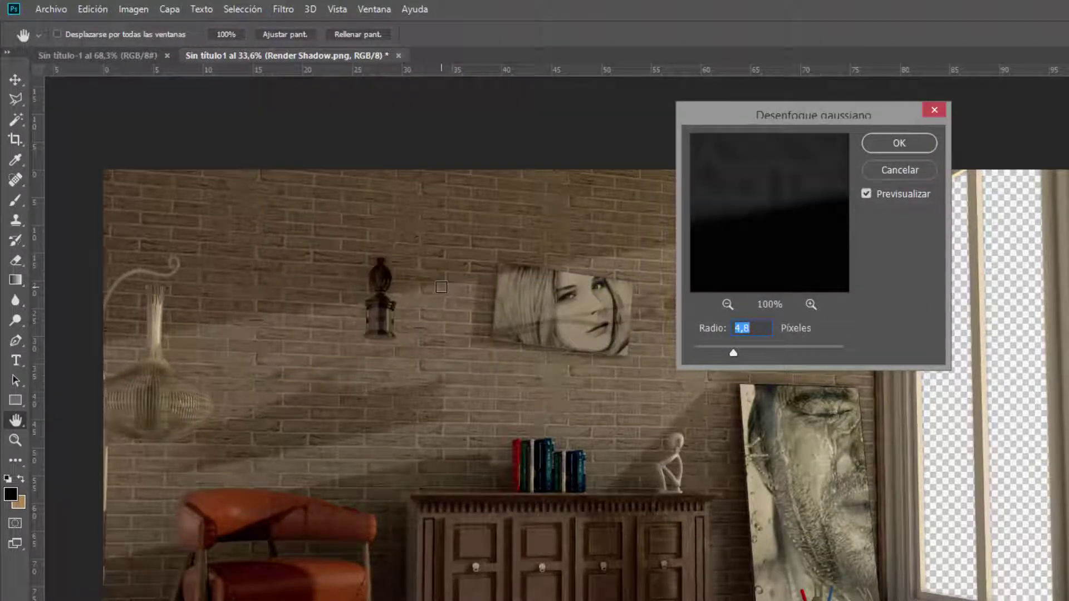
pyautogui.click(727, 304)
pyautogui.click(727, 304)
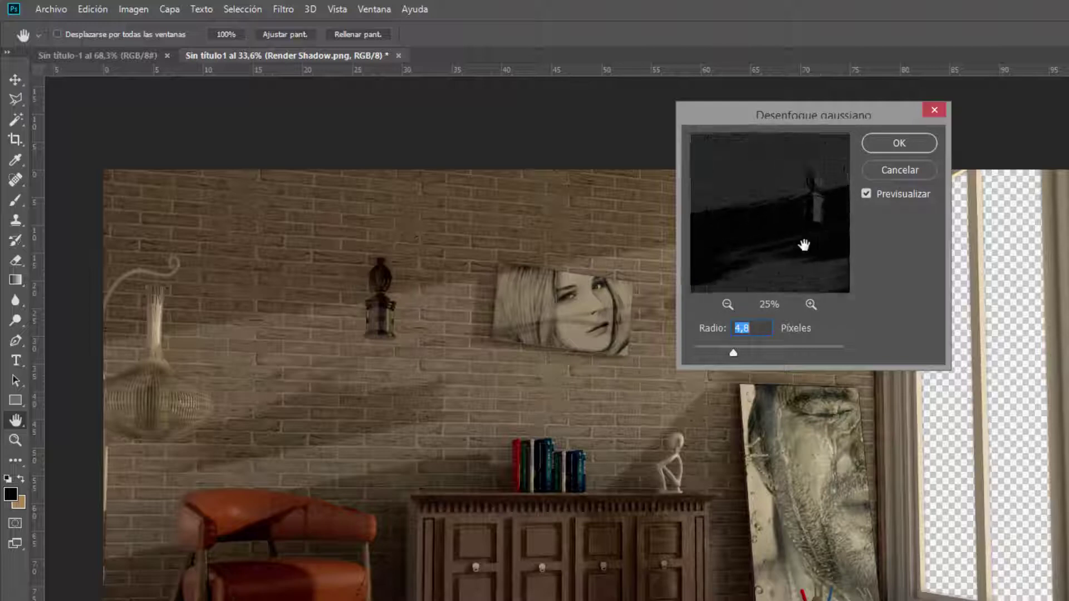
pyautogui.moveTo(803, 244); pyautogui.dragTo(790, 229)
pyautogui.moveTo(733, 353)
pyautogui.mouseDown()
pyautogui.moveTo(695, 353)
pyautogui.moveTo(750, 352)
pyautogui.mouseUp()
pyautogui.click(728, 304)
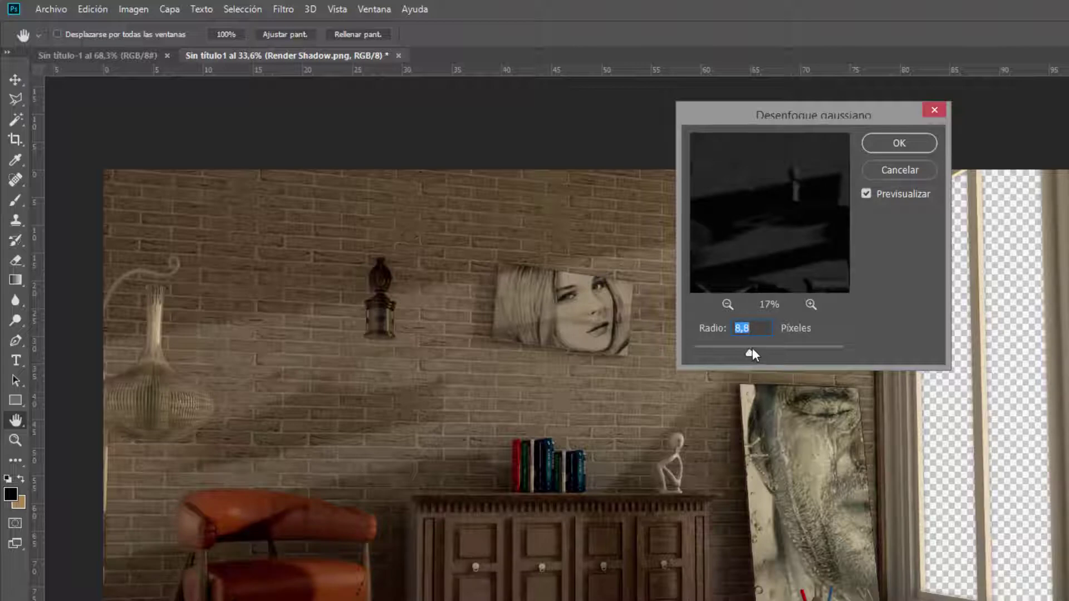
pyautogui.click(904, 143)
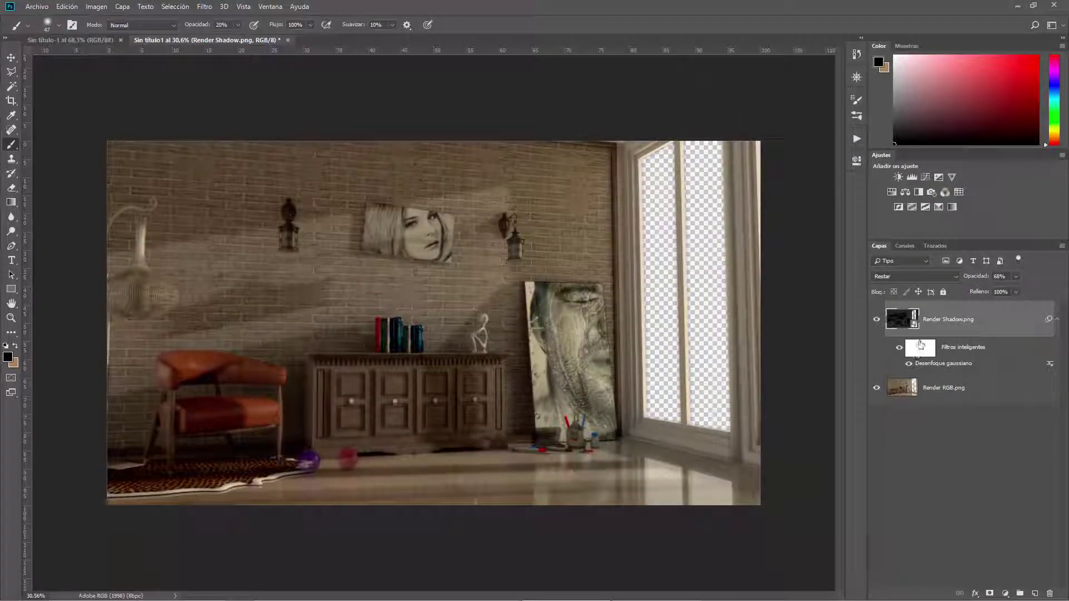
# - Keep Render Shadow on Restar at 49% opacity and compare with the blur on and off
pyautogui.click(877, 320)
pyautogui.click(878, 320)
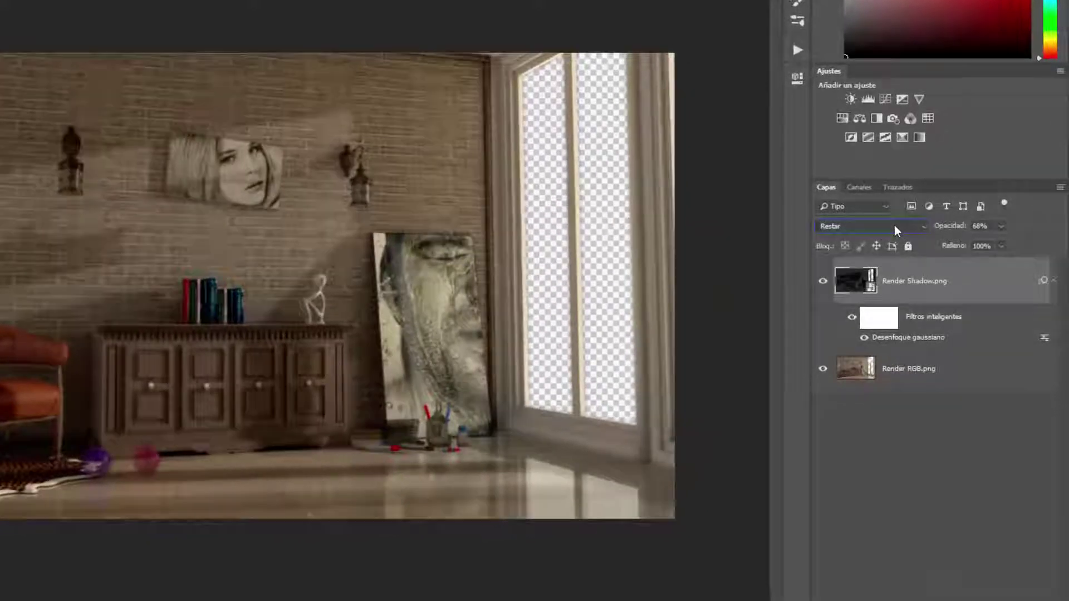
pyautogui.click(934, 277)
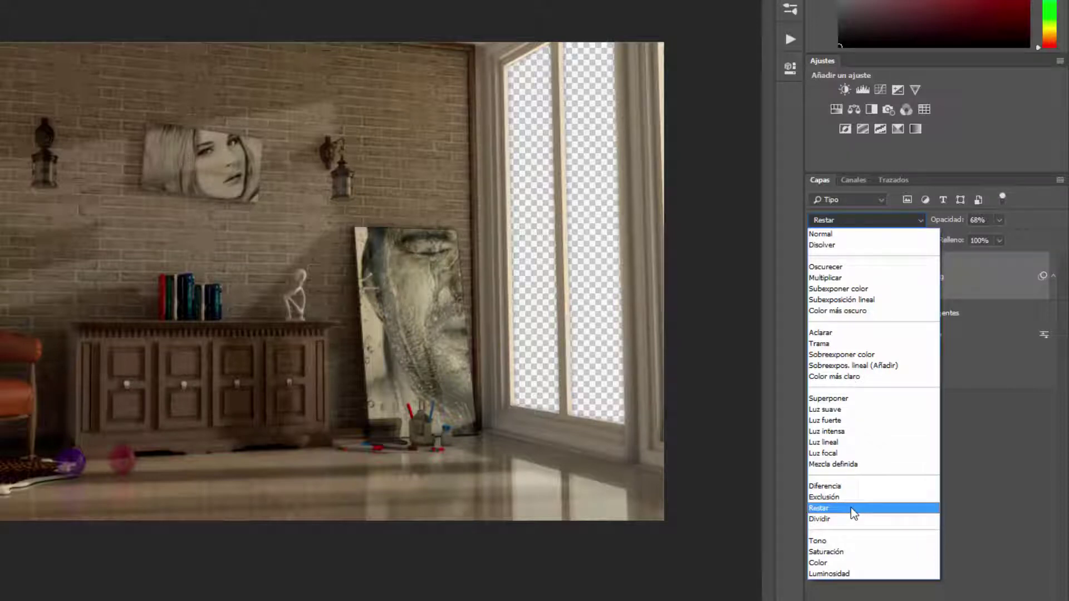
pyautogui.click(853, 508)
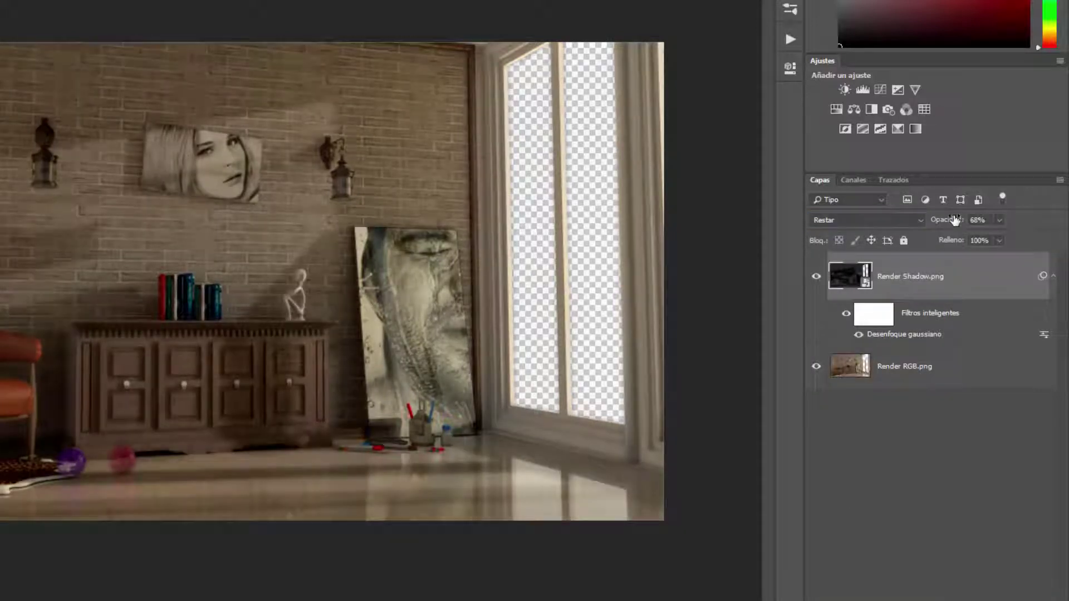
pyautogui.moveTo(955, 220); pyautogui.dragTo(941, 220)
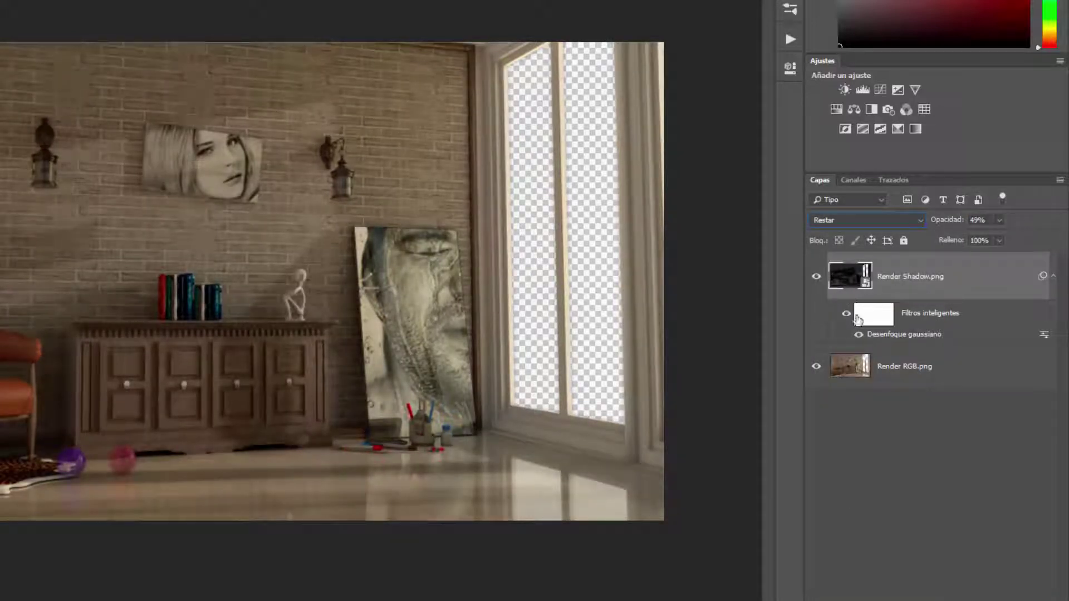
pyautogui.click(858, 334)
pyautogui.click(859, 336)
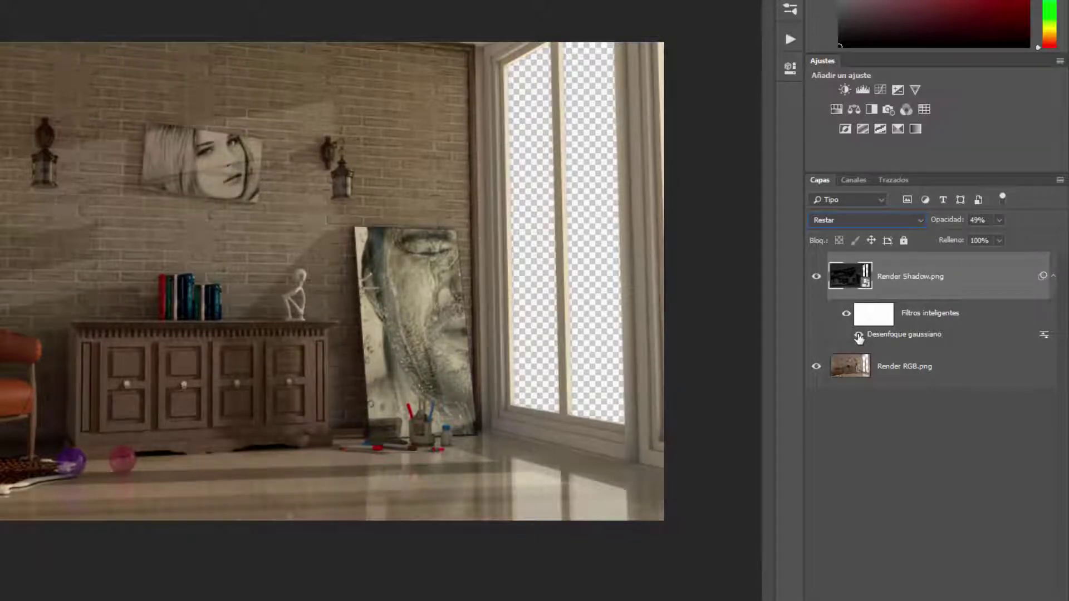
pyautogui.click(859, 335)
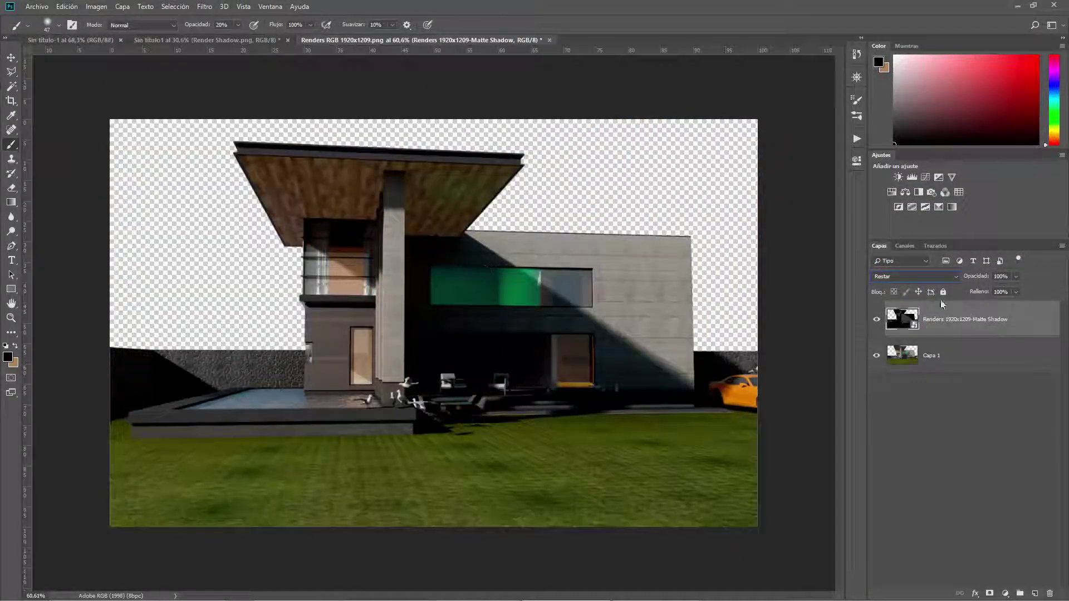
# - Compare the house with and without Matte Shadow, then drop its opacity to 43%
pyautogui.click(878, 320)
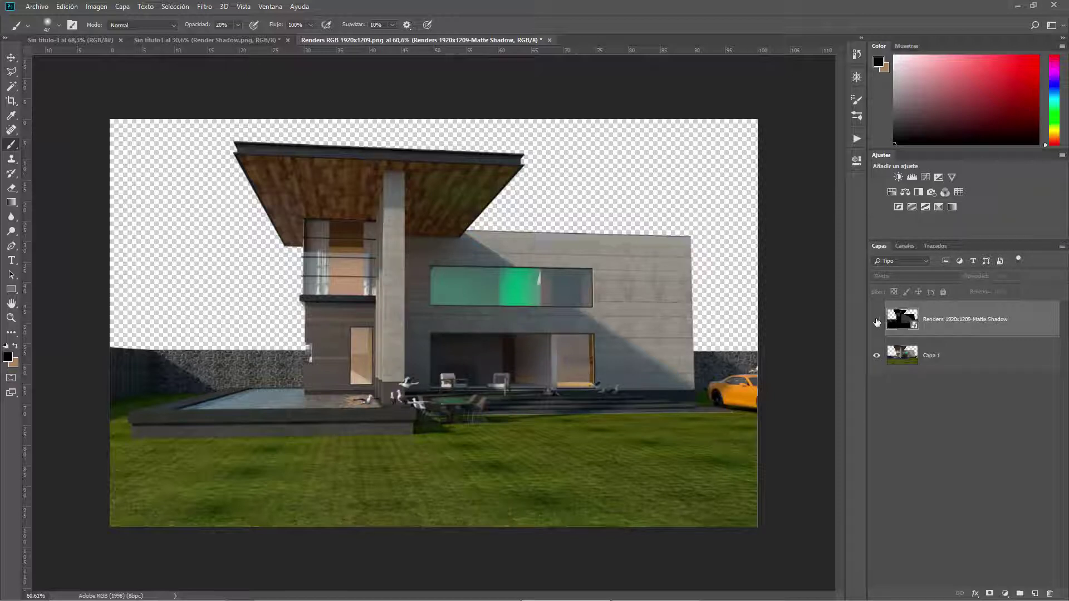
pyautogui.click(877, 321)
pyautogui.click(877, 320)
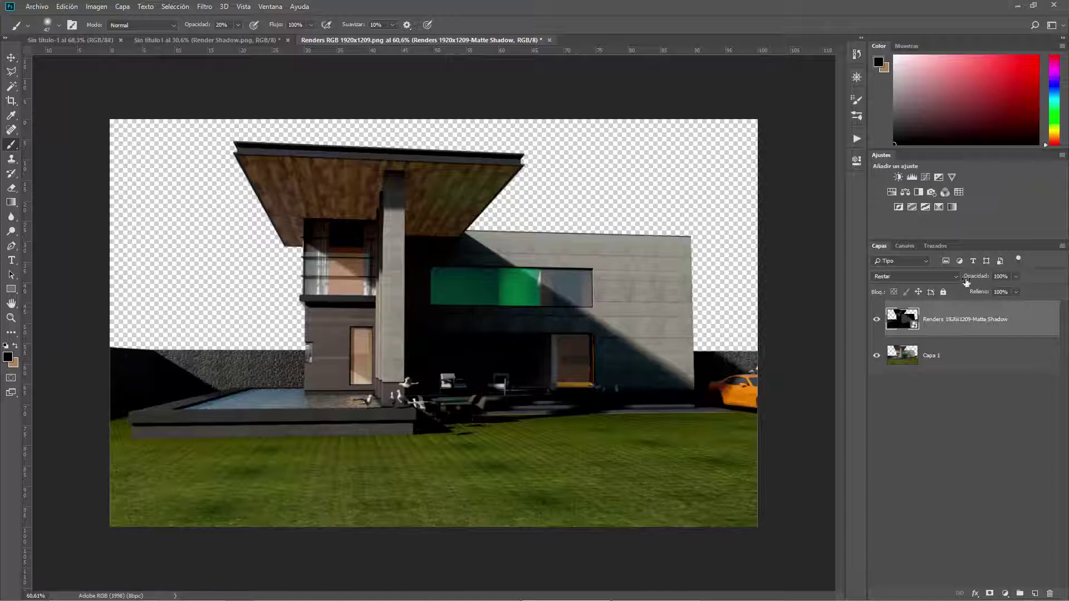
pyautogui.moveTo(987, 278); pyautogui.dragTo(981, 279)
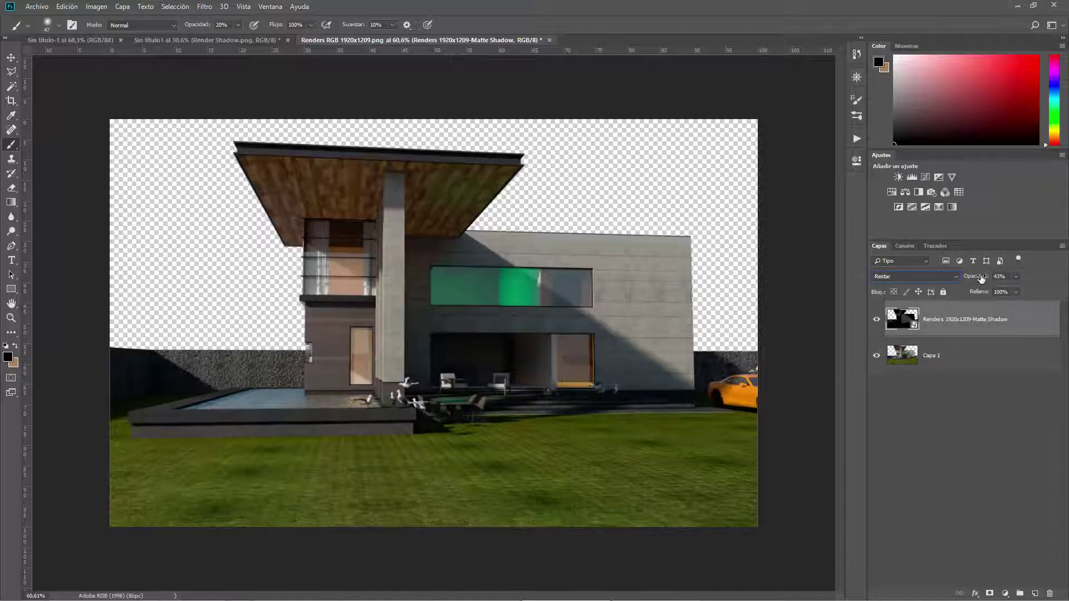
pyautogui.press('v')
pyautogui.scroll(2, 642, 338)
pyautogui.scroll(3, 595, 277)
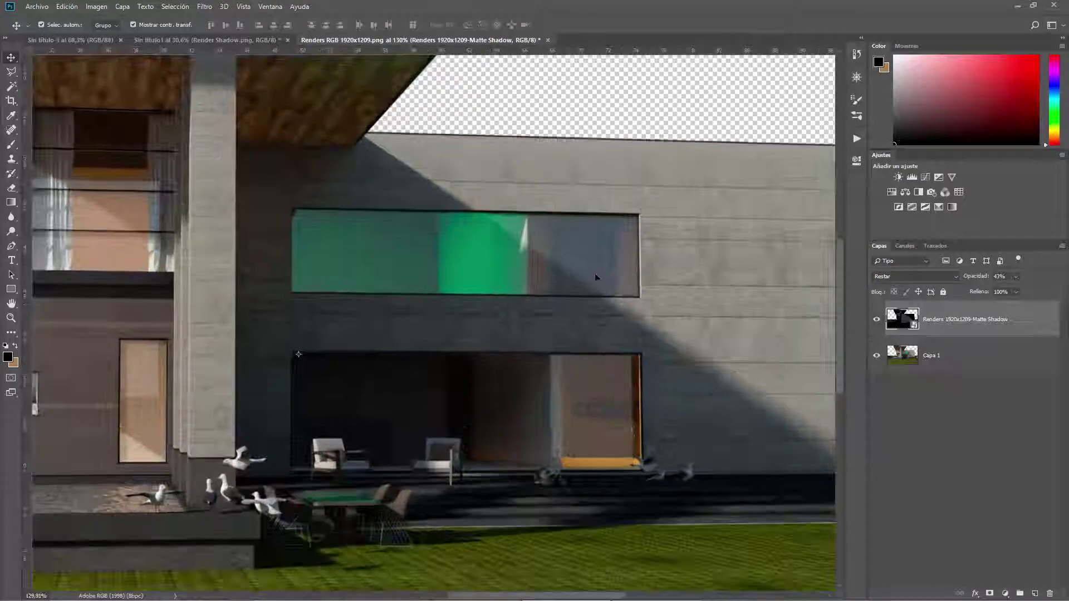
pyautogui.scroll(1, 595, 276)
pyautogui.scroll(3, 716, 374)
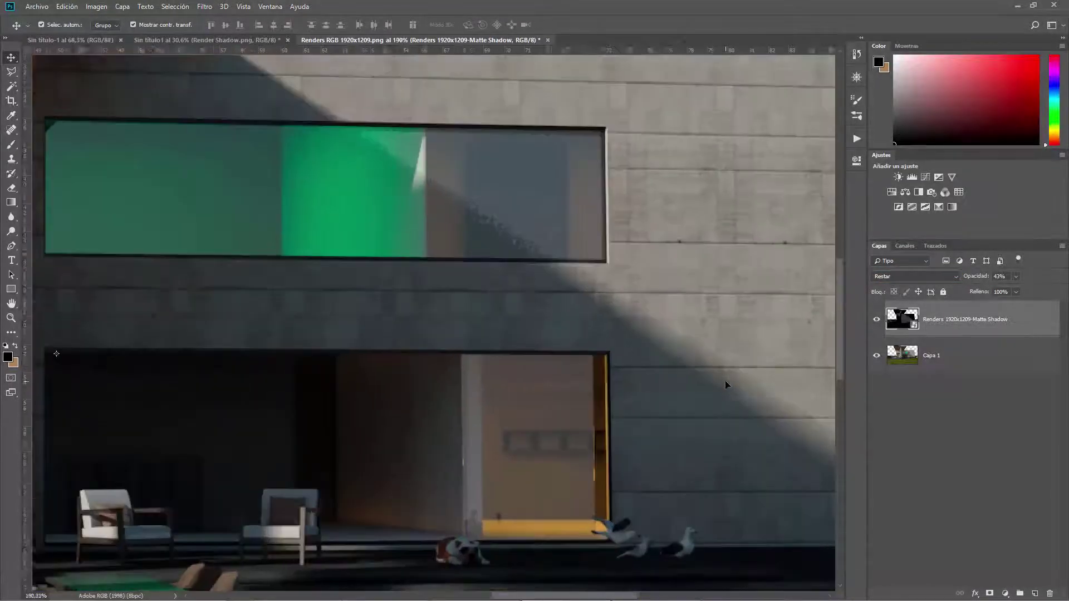
pyautogui.click(876, 320)
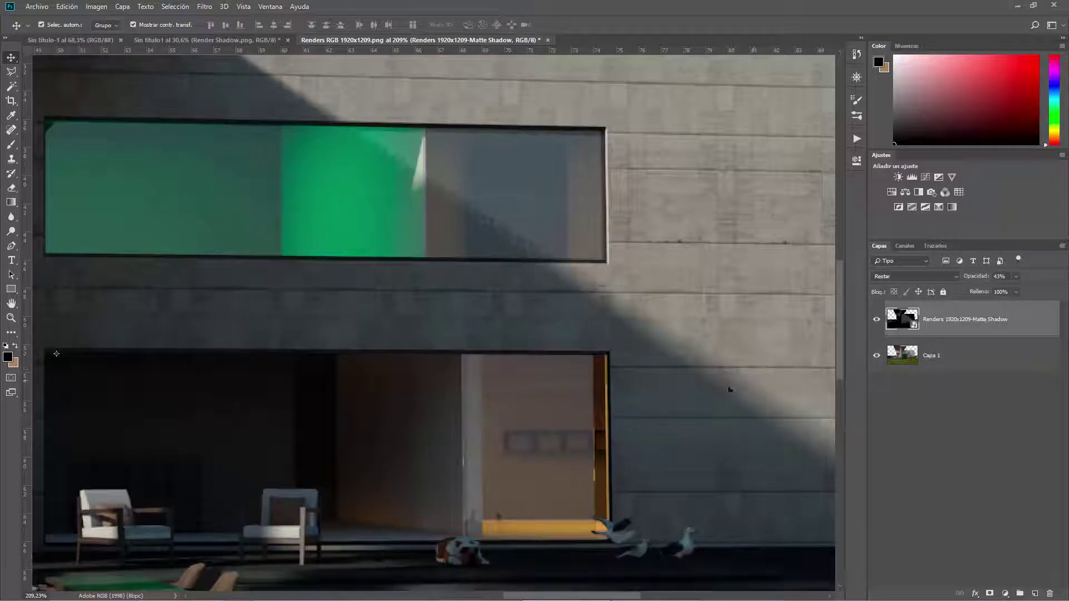
pyautogui.scroll(-3, 671, 323)
pyautogui.scroll(3, 738, 373)
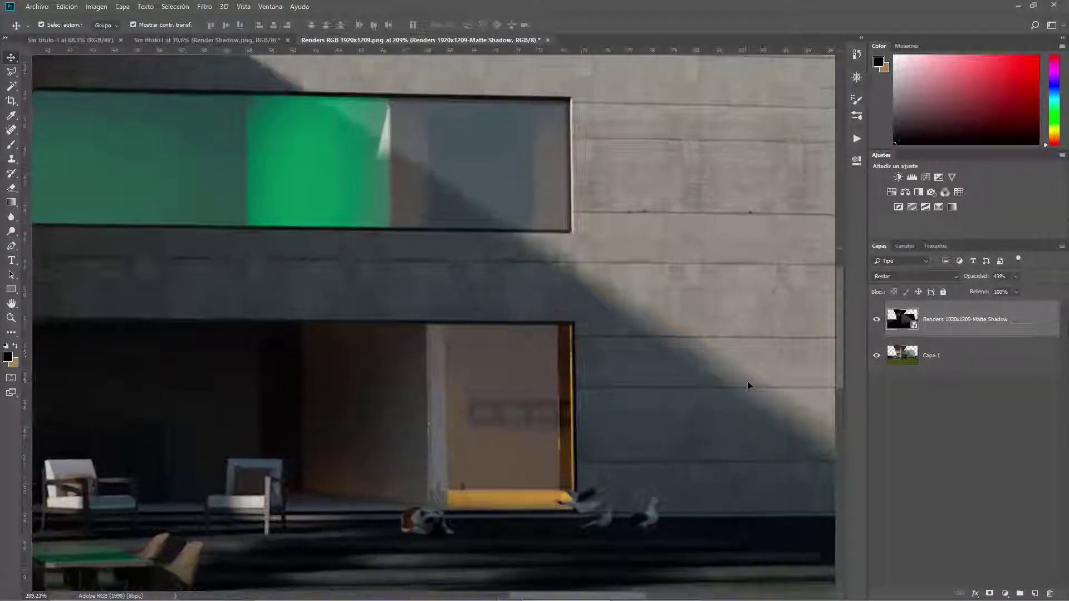
pyautogui.scroll(-1, 543, 350)
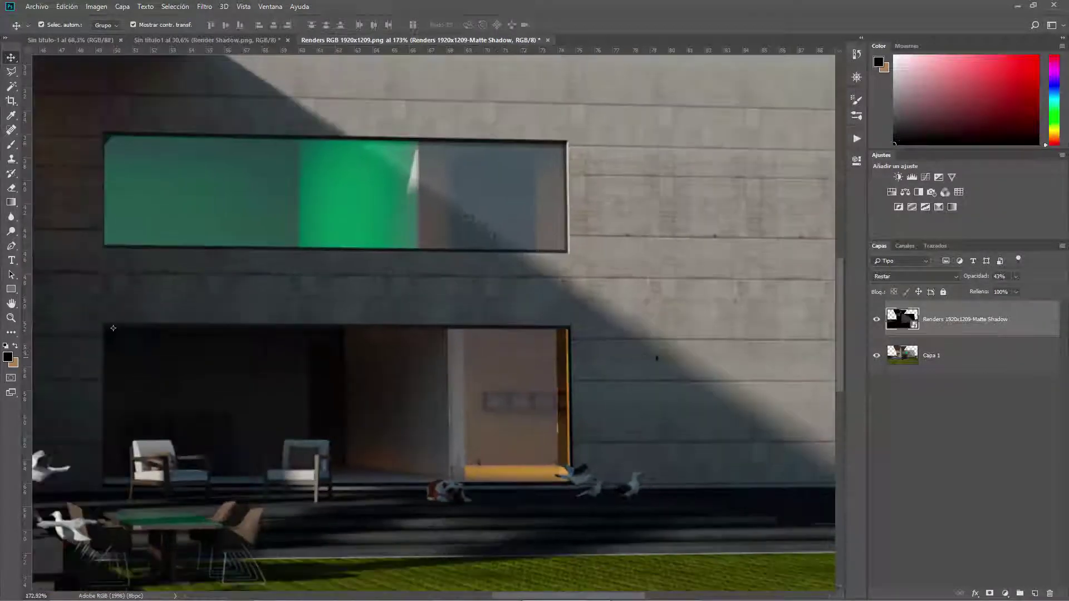
pyautogui.scroll(-1, 668, 390)
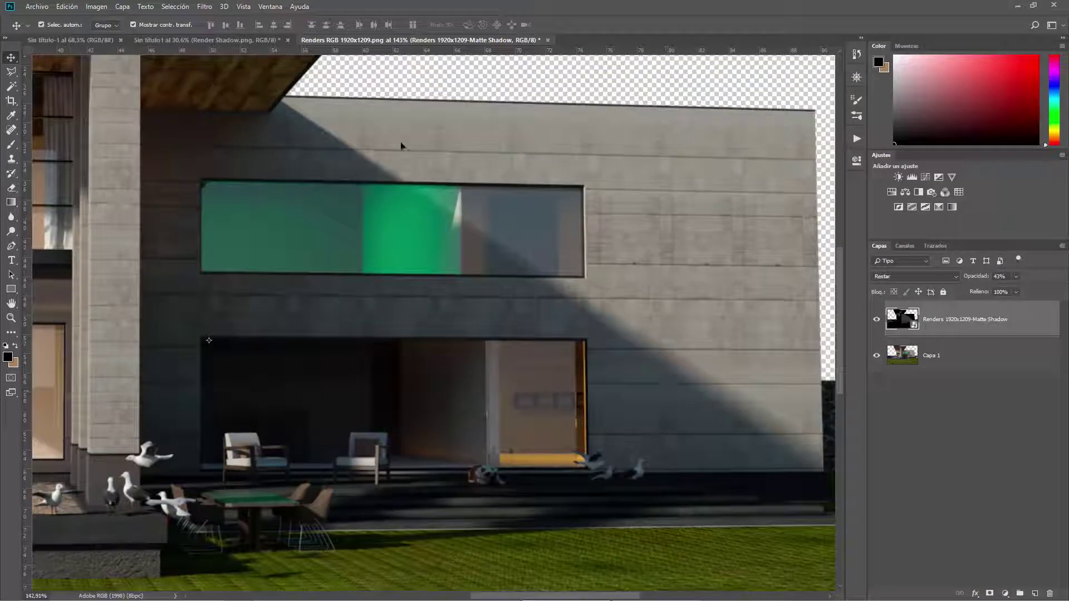
pyautogui.scroll(3, 647, 359)
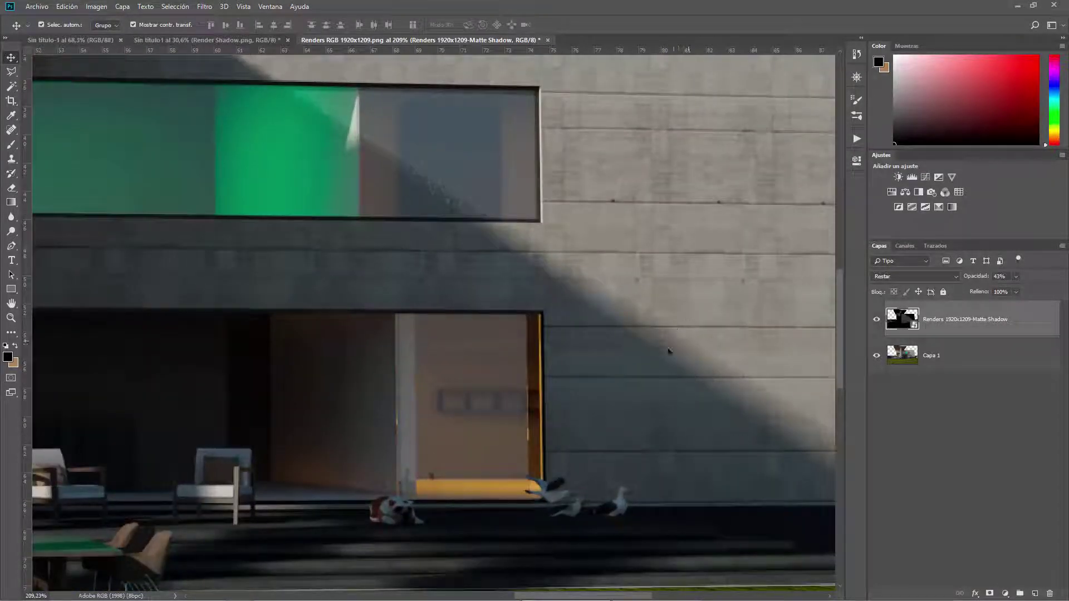
pyautogui.scroll(-4, 693, 409)
pyautogui.scroll(-4, 694, 409)
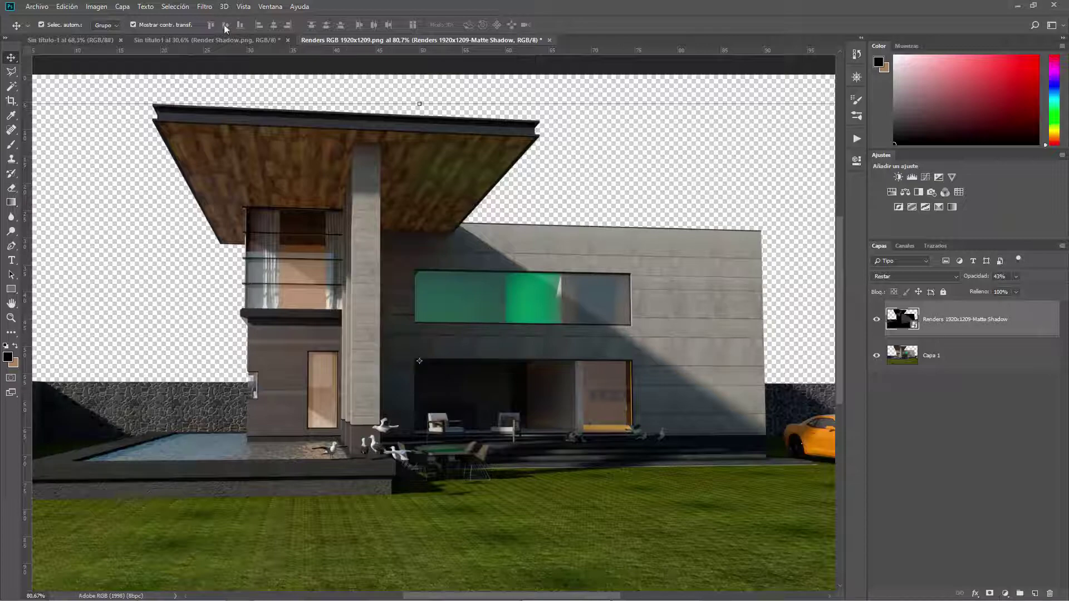
pyautogui.click(204, 6)
pyautogui.moveTo(207, 134)
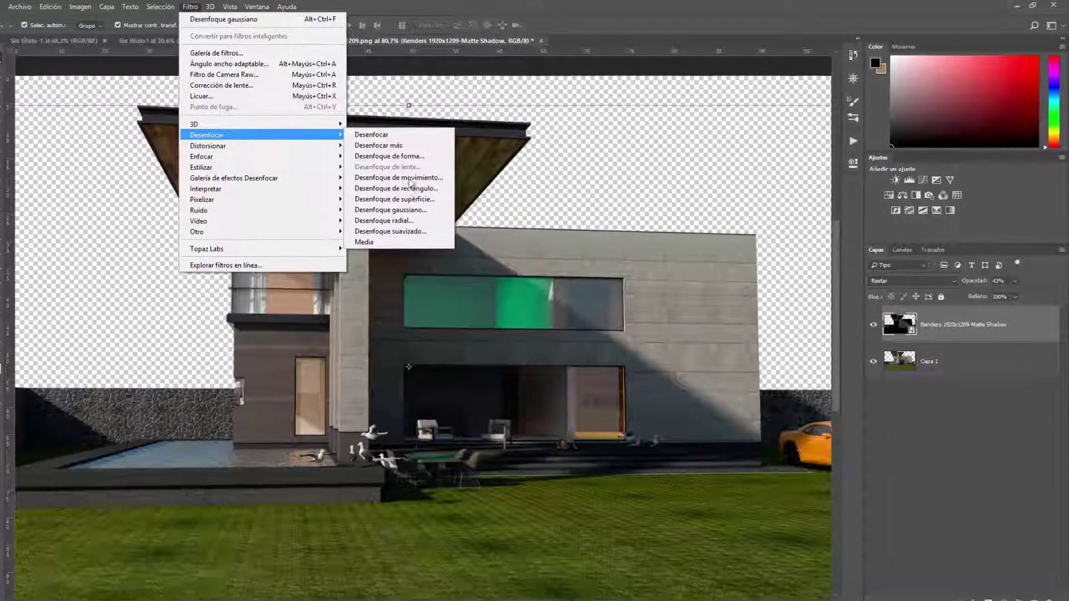
# - Blur Matte Shadow with a Desenfoque gaussiano smart filter at a gentle Radio value
pyautogui.click(390, 210)
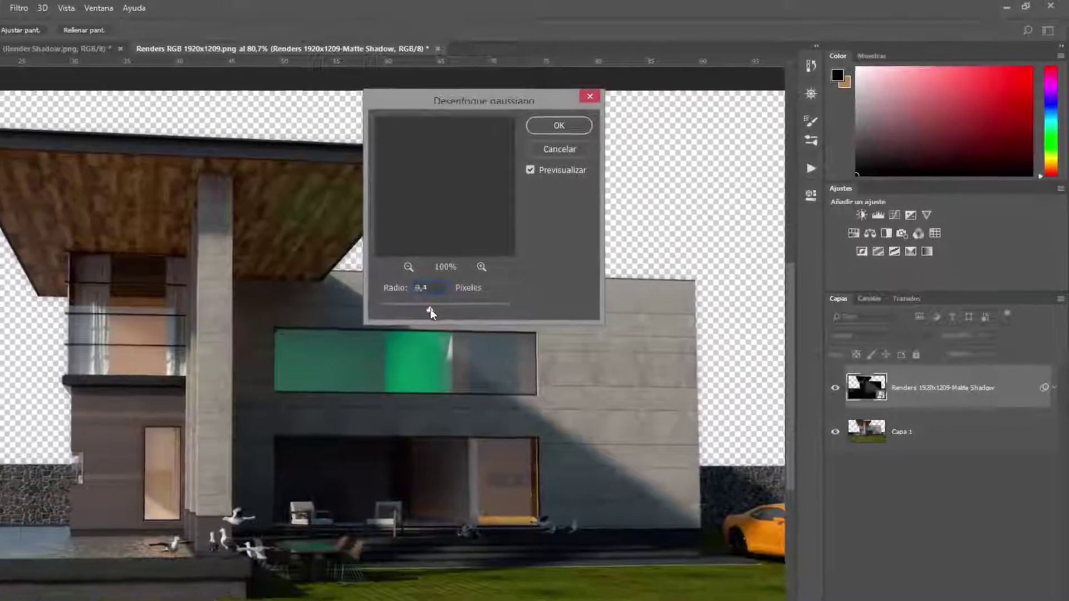
pyautogui.moveTo(719, 81); pyautogui.dragTo(730, 81)
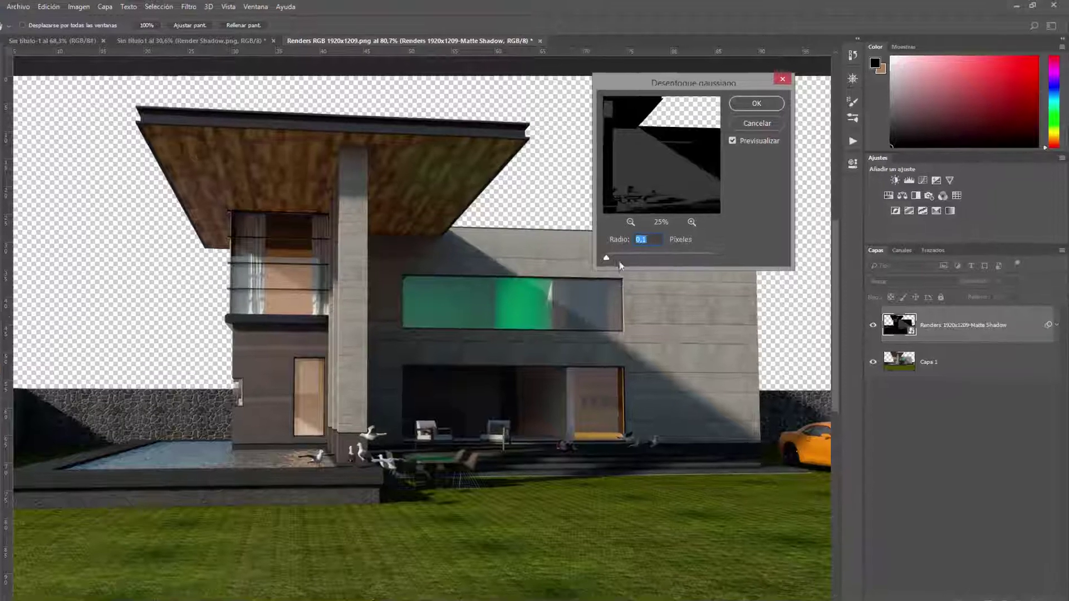
pyautogui.moveTo(615, 252)
pyautogui.mouseDown()
pyautogui.moveTo(629, 253)
pyautogui.moveTo(522, 331)
pyautogui.mouseUp()
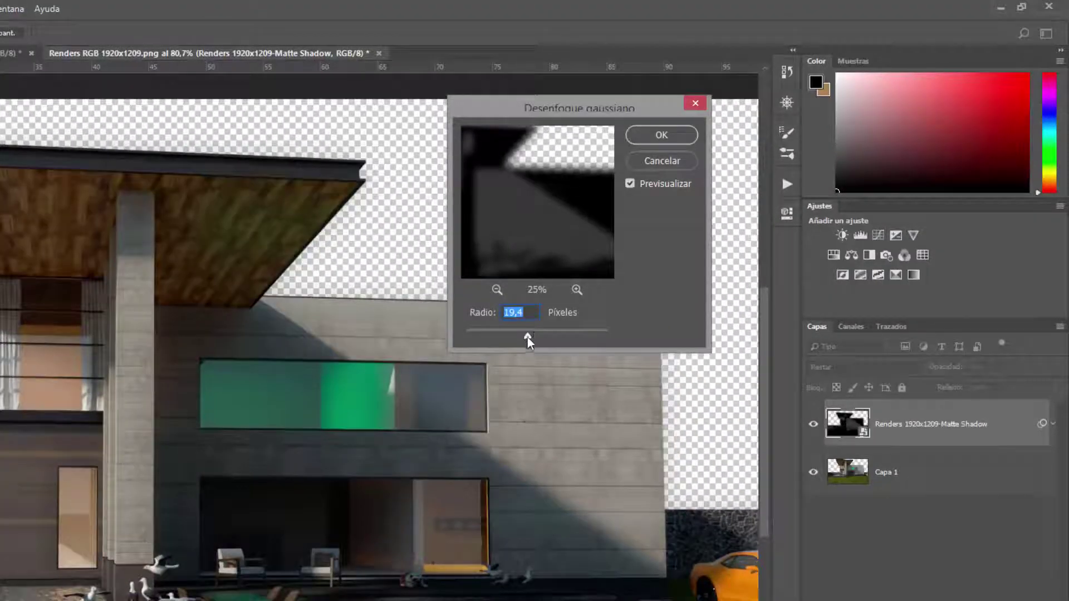
pyautogui.moveTo(524, 336); pyautogui.dragTo(523, 333)
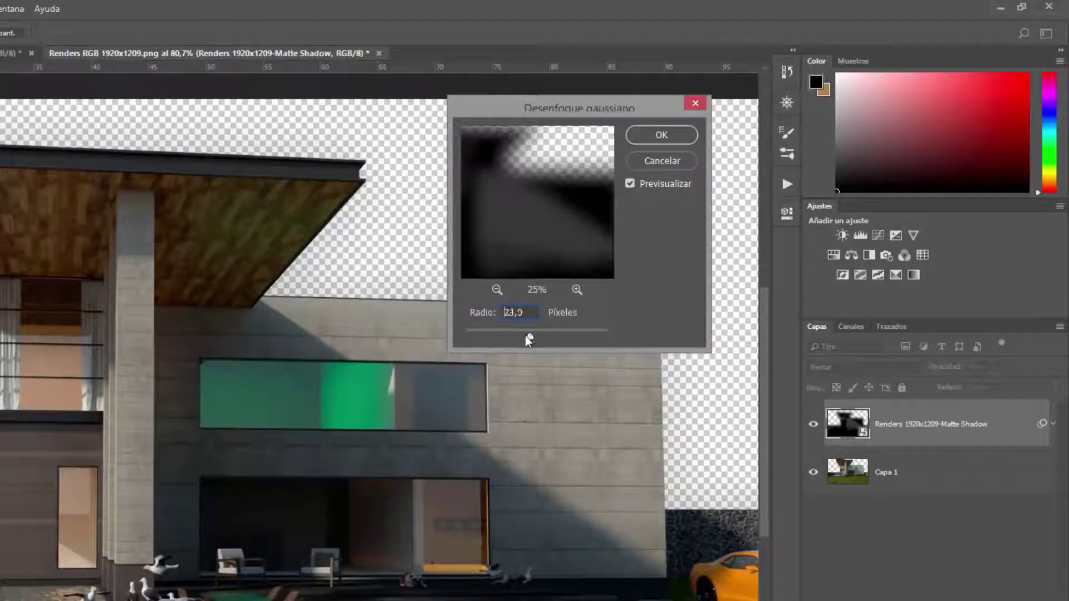
pyautogui.click(661, 135)
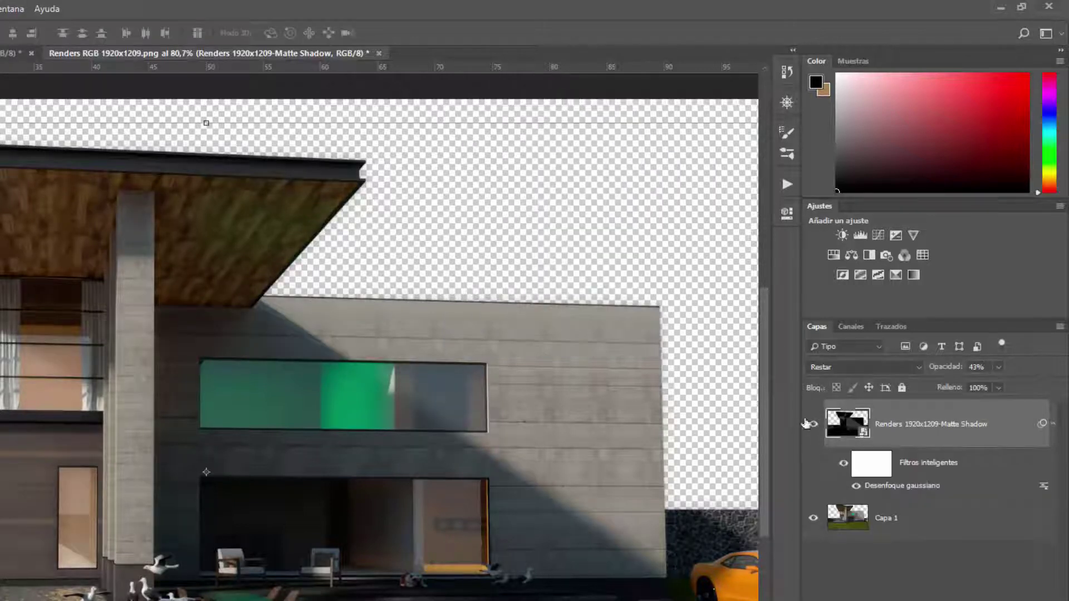
# - Try Matte Shadow at 24% opacity, compare it on and off, then settle on 32%
pyautogui.click(813, 425)
pyautogui.moveTo(947, 370); pyautogui.dragTo(936, 370)
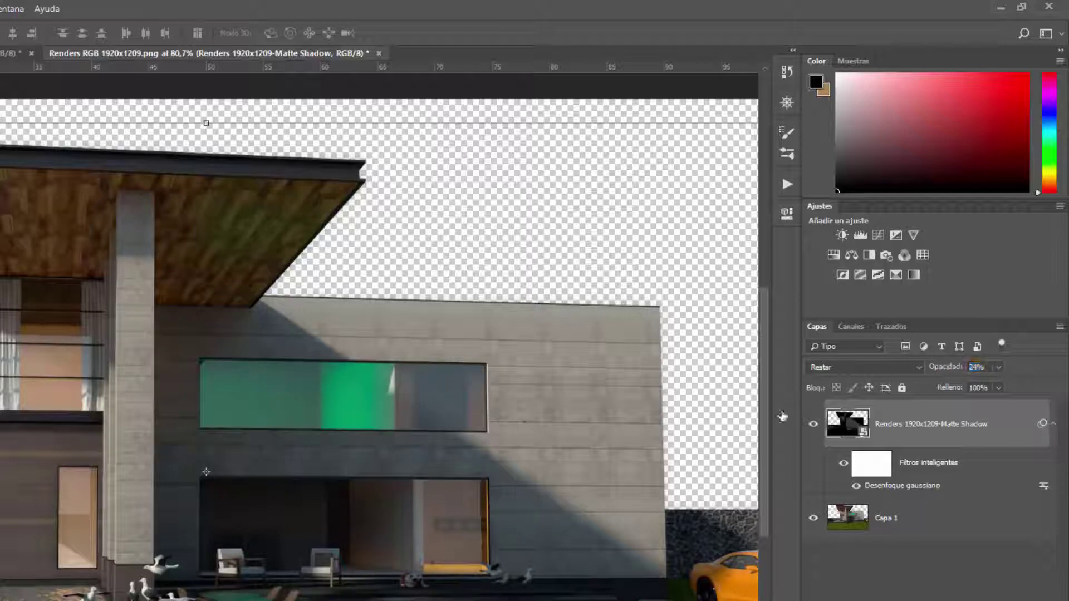
pyautogui.hotkey('ctrl', '-')
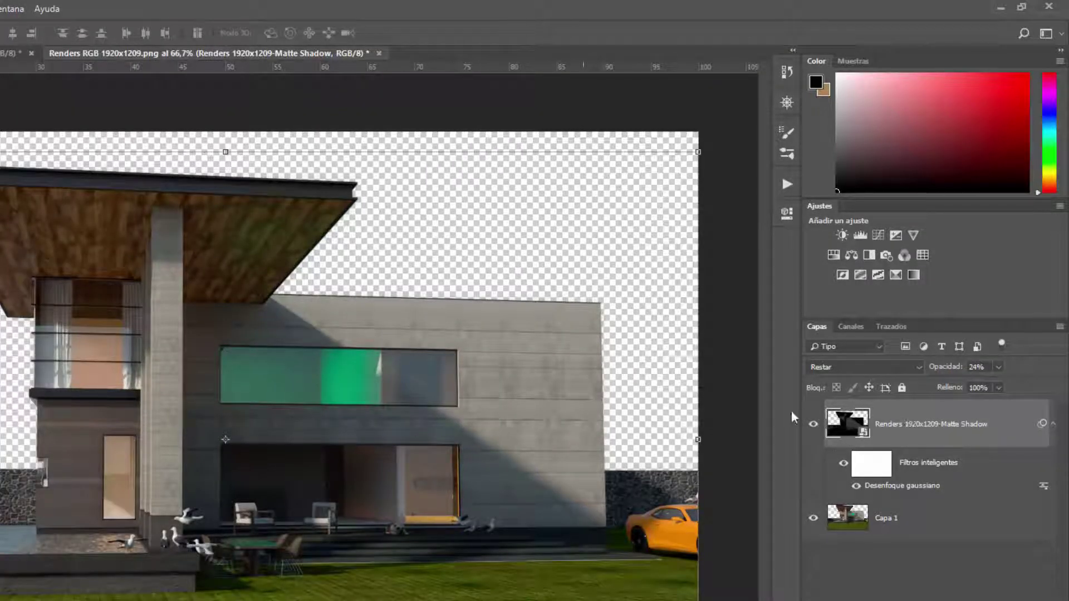
pyautogui.click(812, 425)
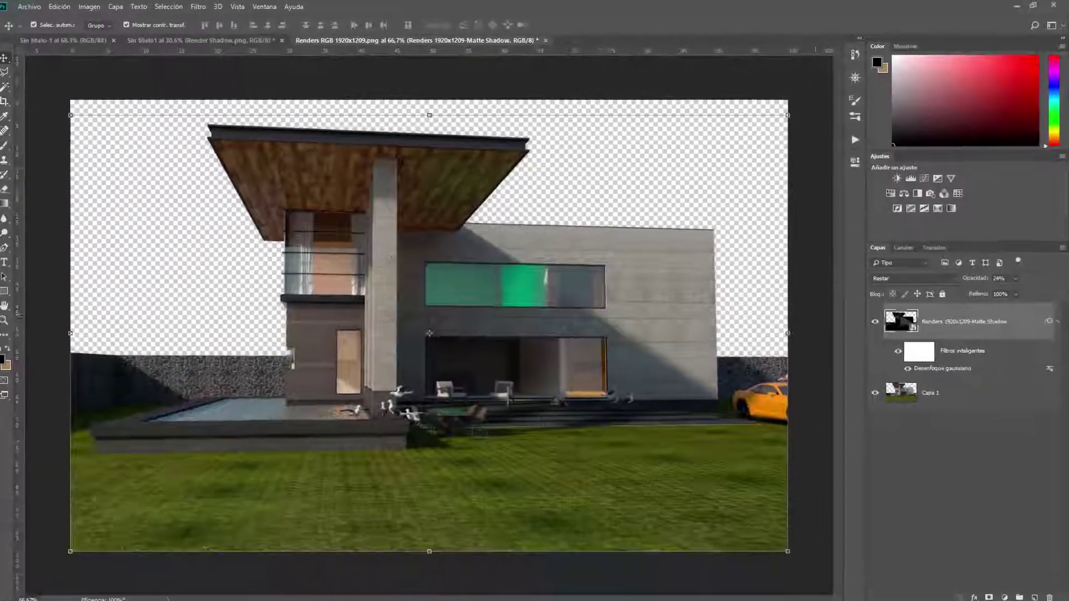
pyautogui.click(877, 319)
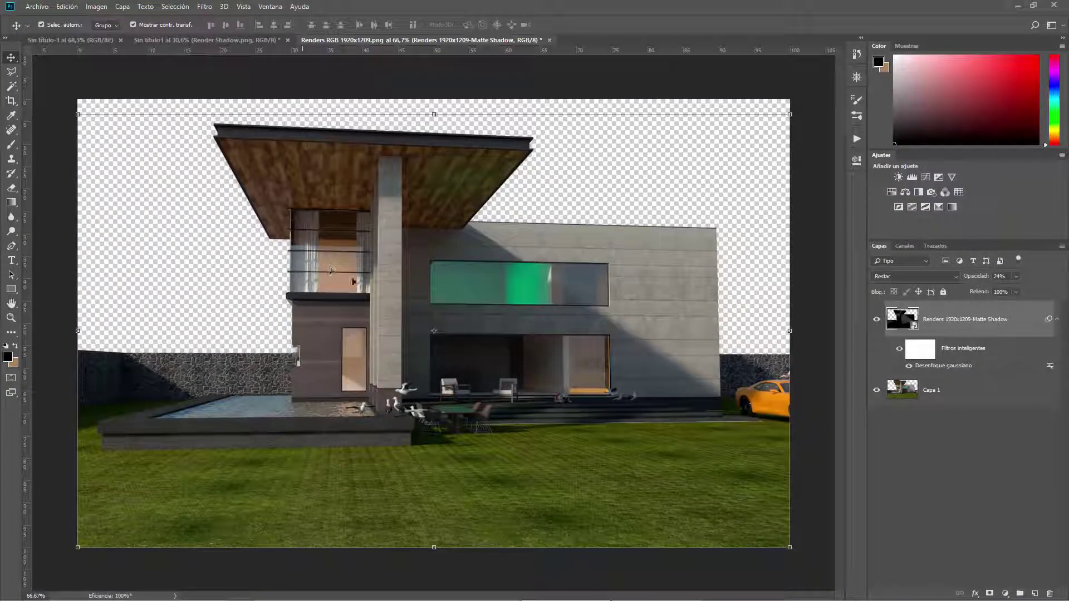
pyautogui.click(877, 320)
pyautogui.click(876, 320)
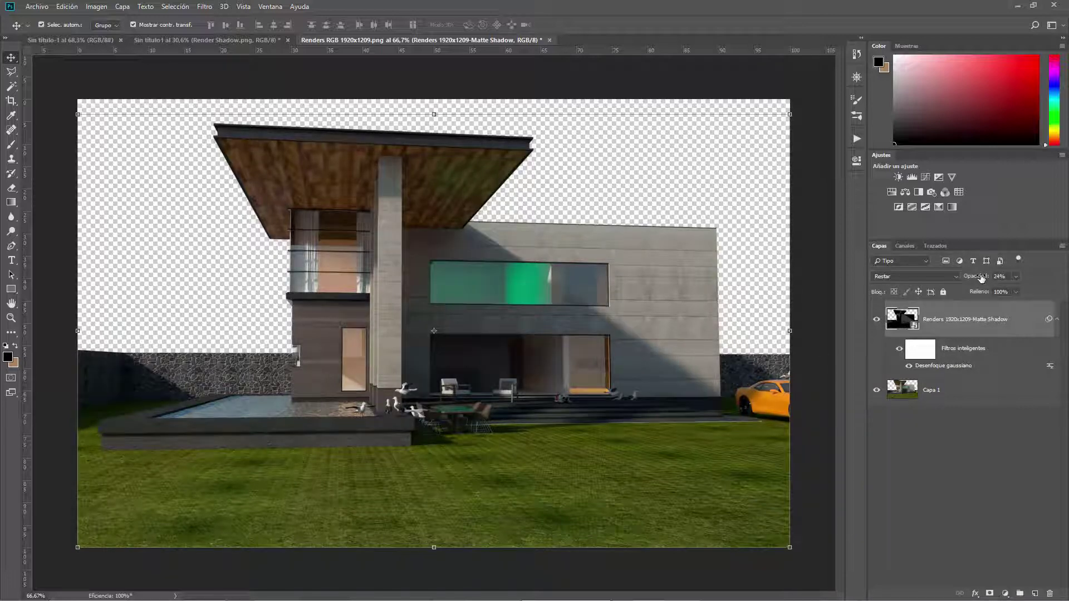
pyautogui.moveTo(981, 278); pyautogui.dragTo(985, 279)
pyautogui.click(877, 320)
# - Add a layer mask to Matte Shadow and set up a wide soft brush
pyautogui.click(991, 592)
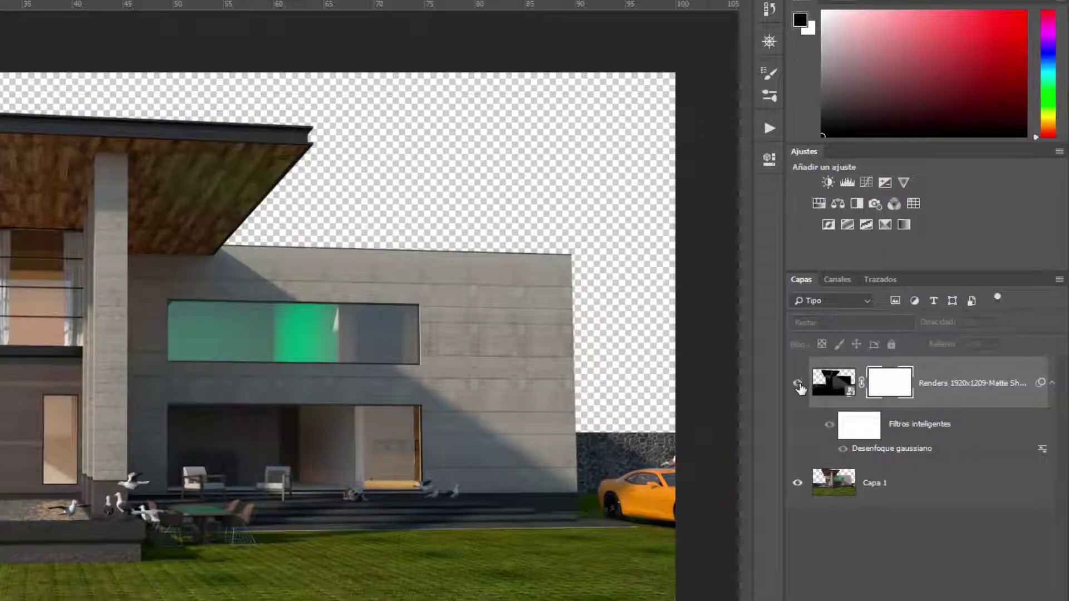
pyautogui.click(798, 384)
pyautogui.press('b')
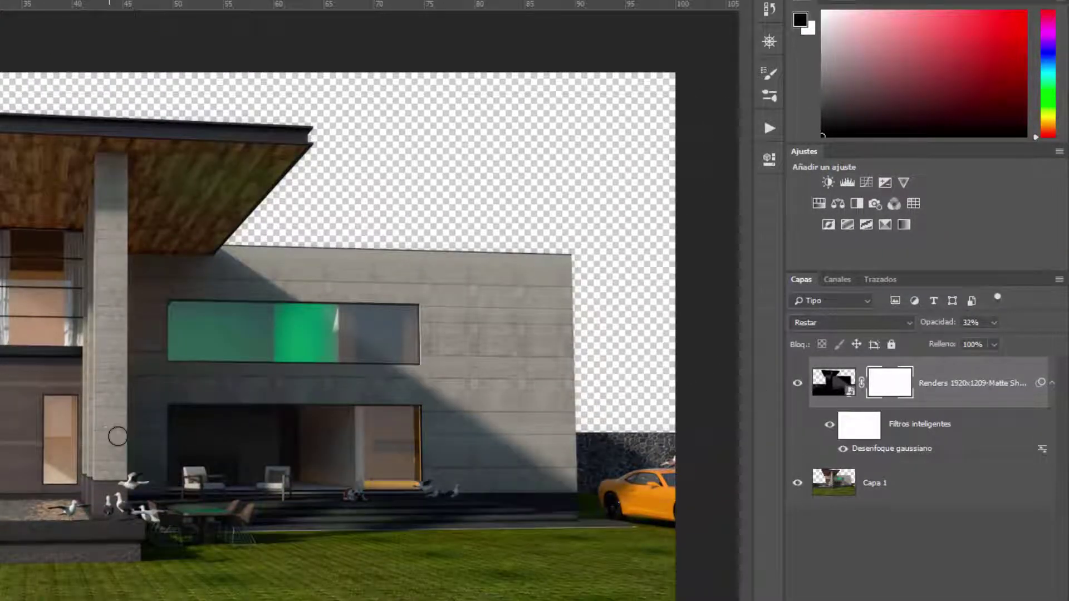
pyautogui.moveTo(186, 418)
pyautogui.mouseDown()
pyautogui.moveTo(496, 376)
pyautogui.moveTo(454, 375)
pyautogui.moveTo(465, 363)
pyautogui.moveTo(557, 364)
pyautogui.mouseUp()
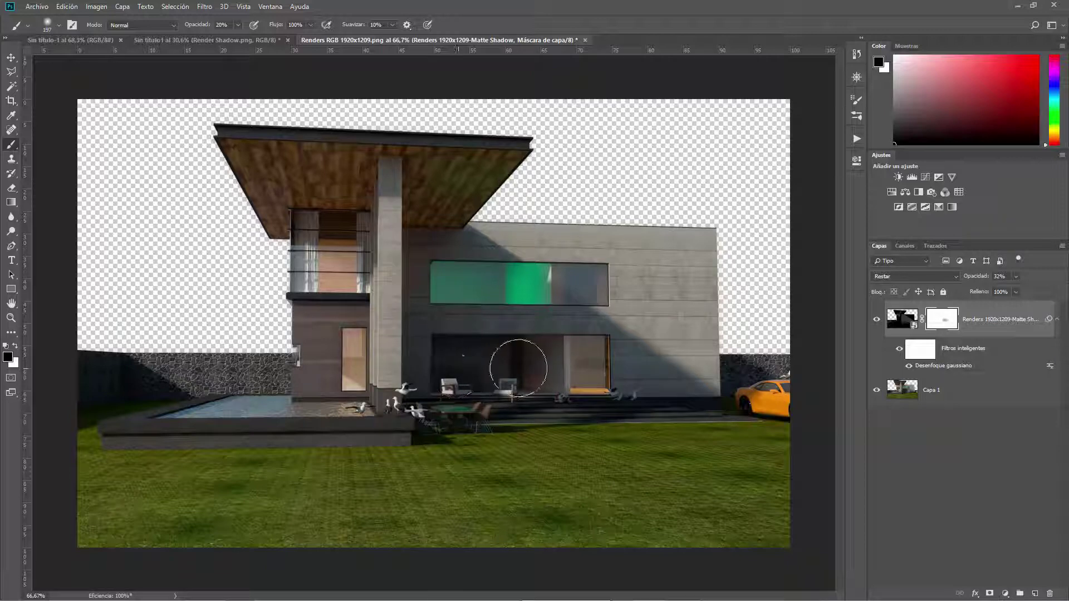
pyautogui.keyDown('alt'); pyautogui.click(939, 320); pyautogui.keyUp('alt')
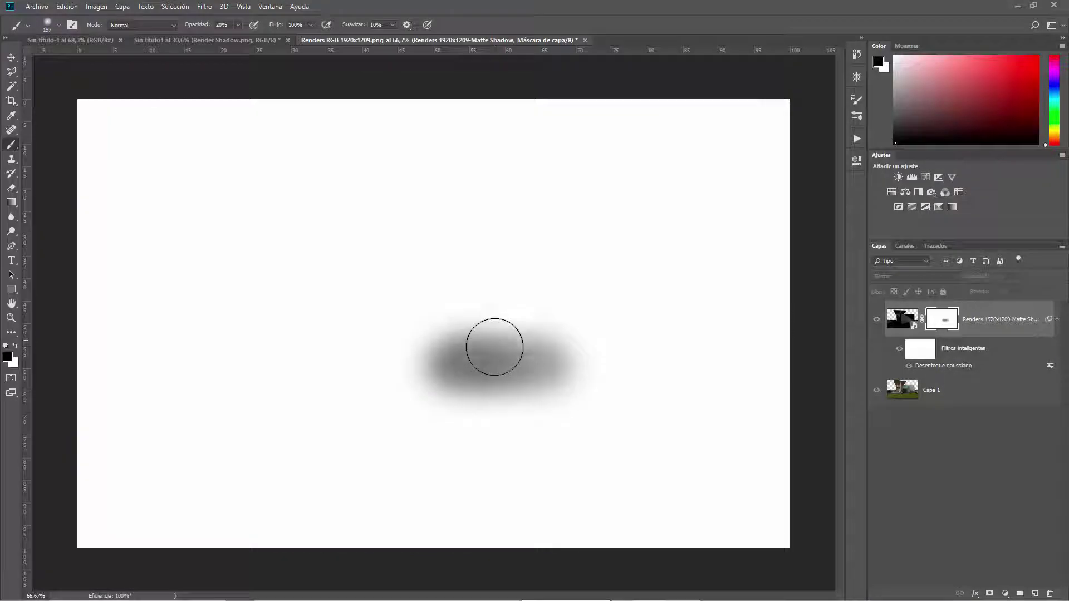
pyautogui.click(911, 318)
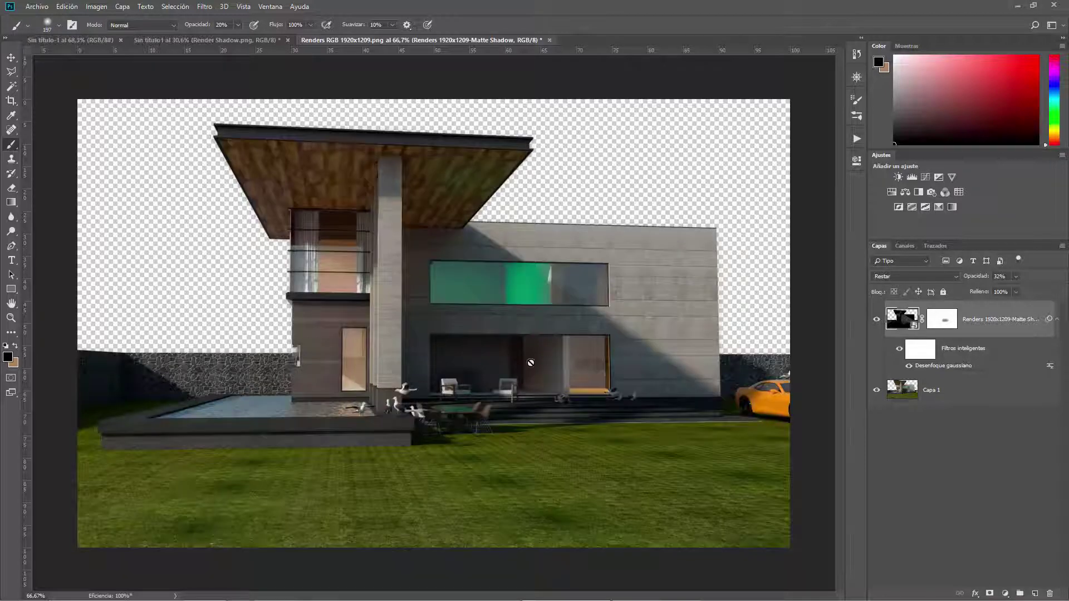
# - Paint black on the mask over the lower-left wall and the central pillar's top
pyautogui.click(932, 321)
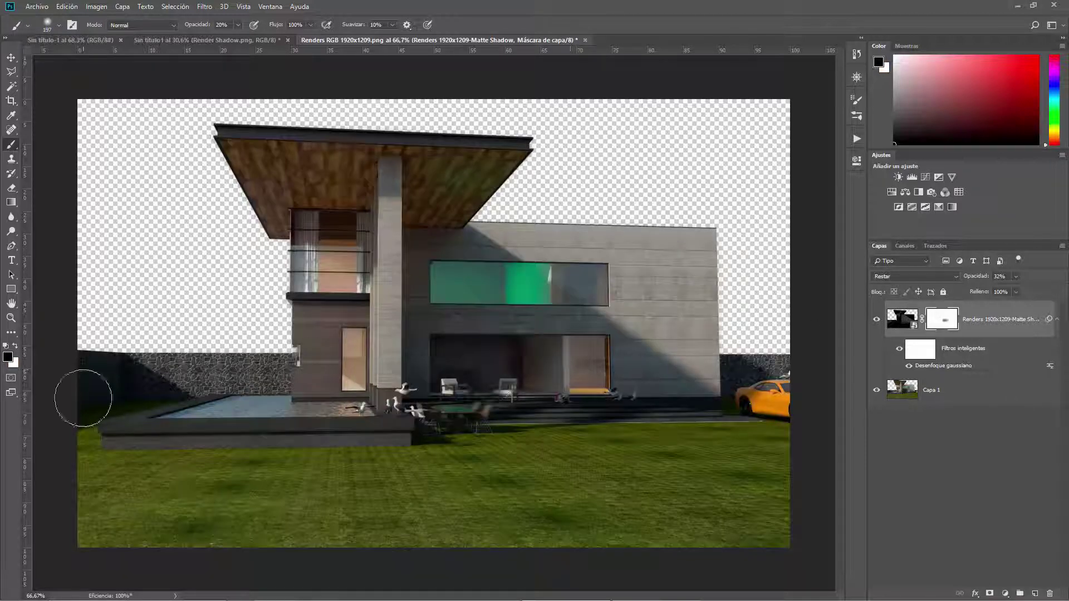
pyautogui.moveTo(123, 390); pyautogui.dragTo(79, 410)
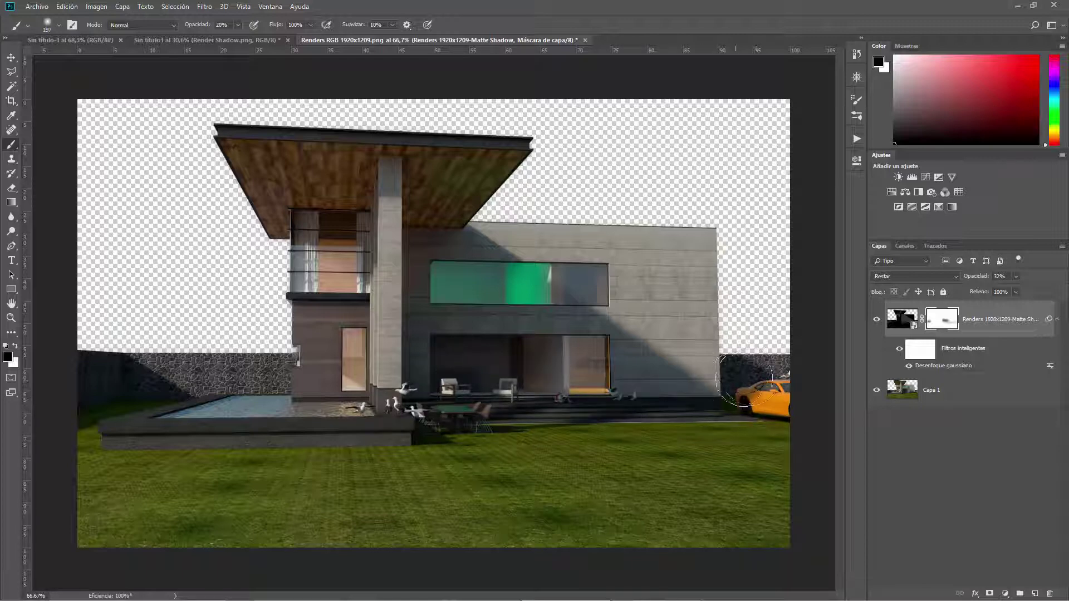
pyautogui.click(877, 319)
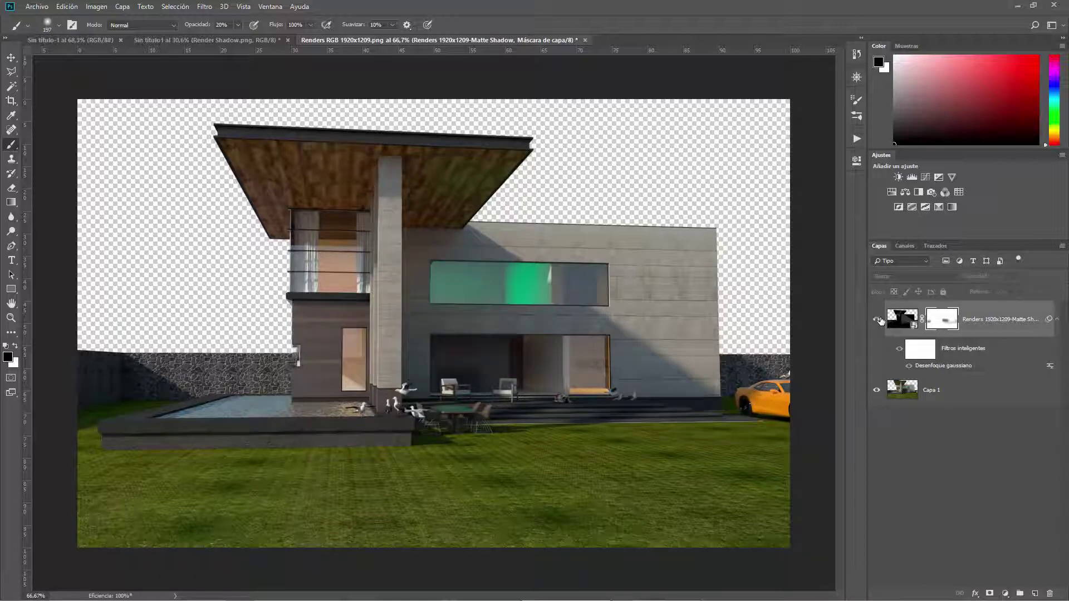
pyautogui.click(876, 319)
pyautogui.moveTo(364, 163); pyautogui.dragTo(392, 179)
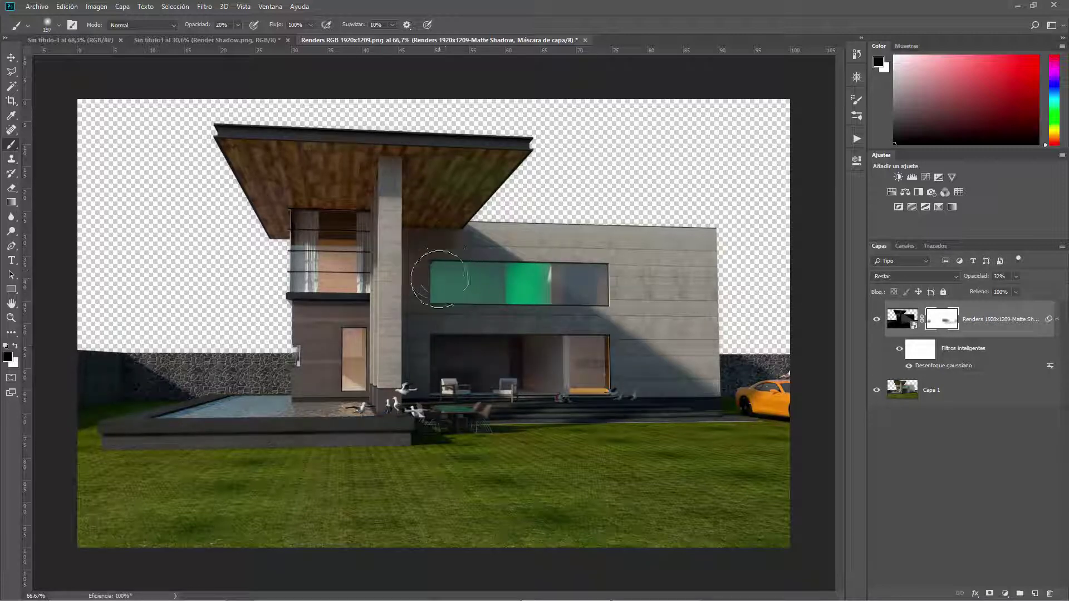
pyautogui.press('v')
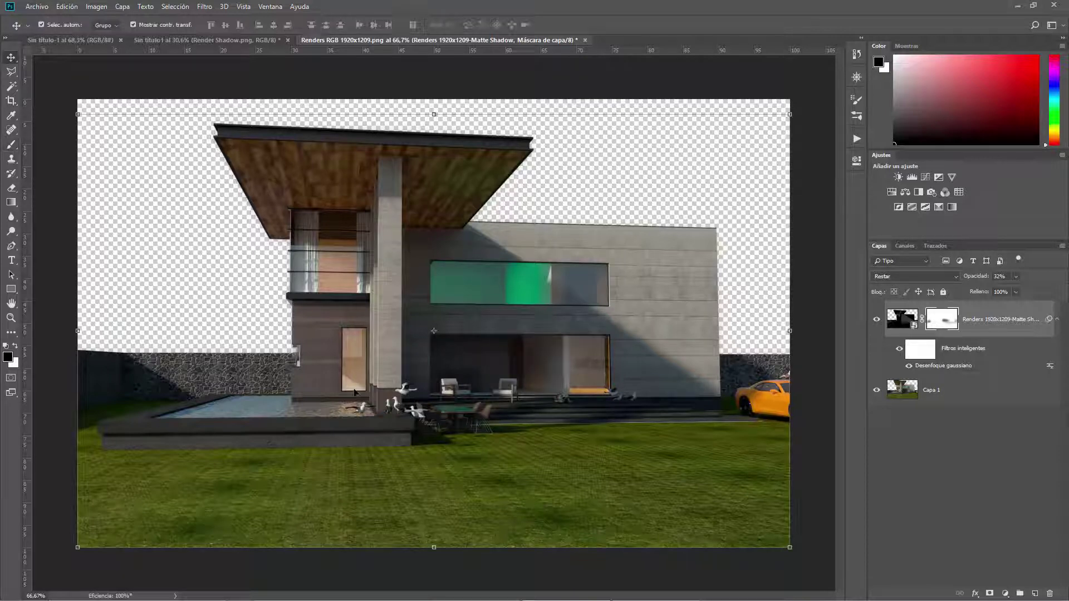
pyautogui.scroll(-1, 434, 329)
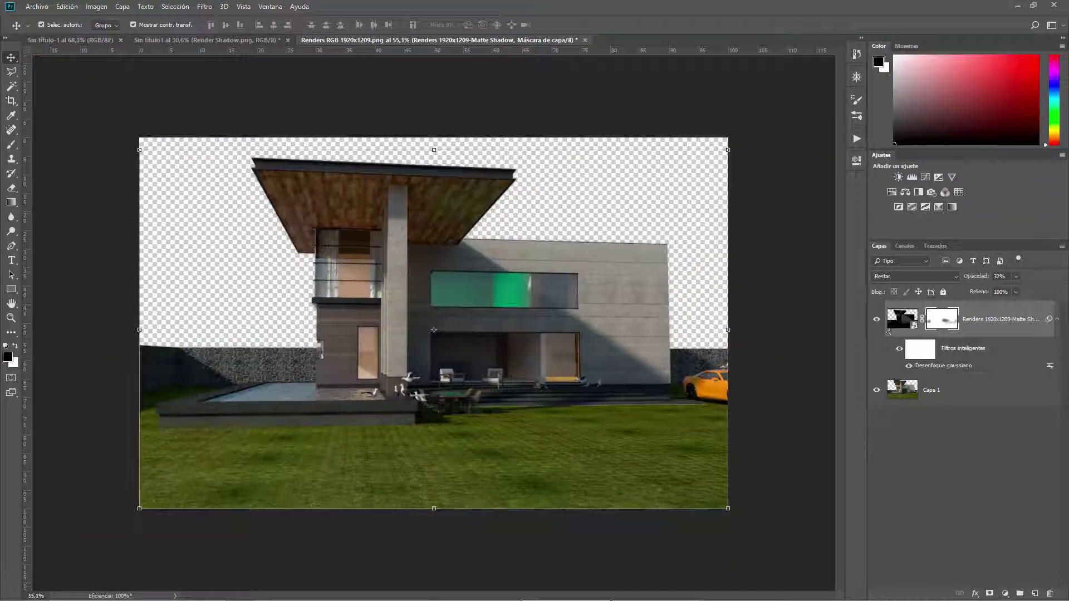
pyautogui.click(787, 298)
pyautogui.scroll(1, 418, 118)
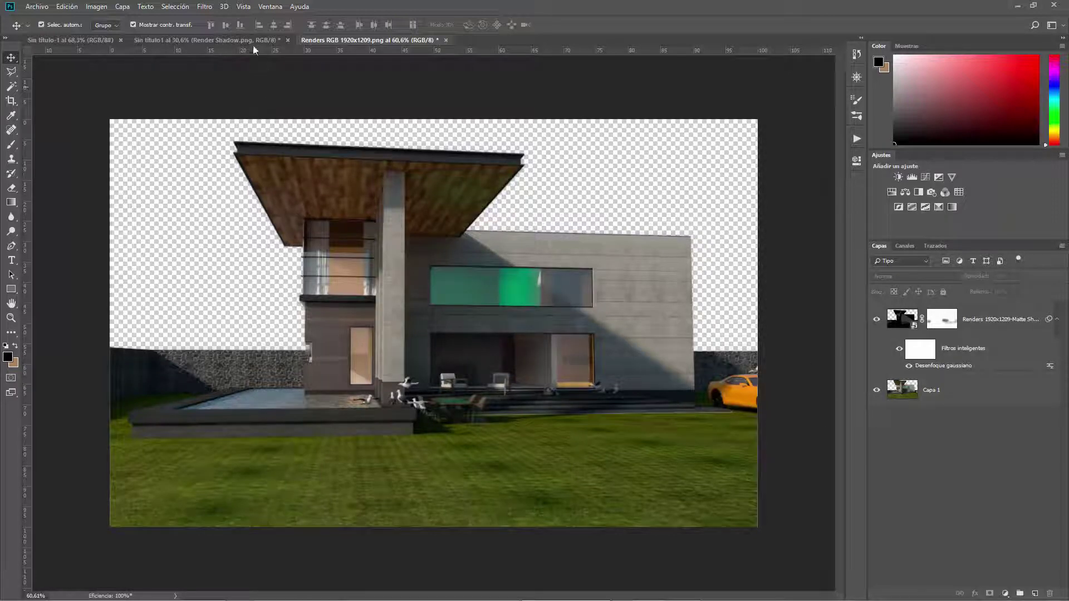
# - Switch to the Render Shadow.png room composite and toggle its Render Shadow layer to compare shading
pyautogui.click(145, 43)
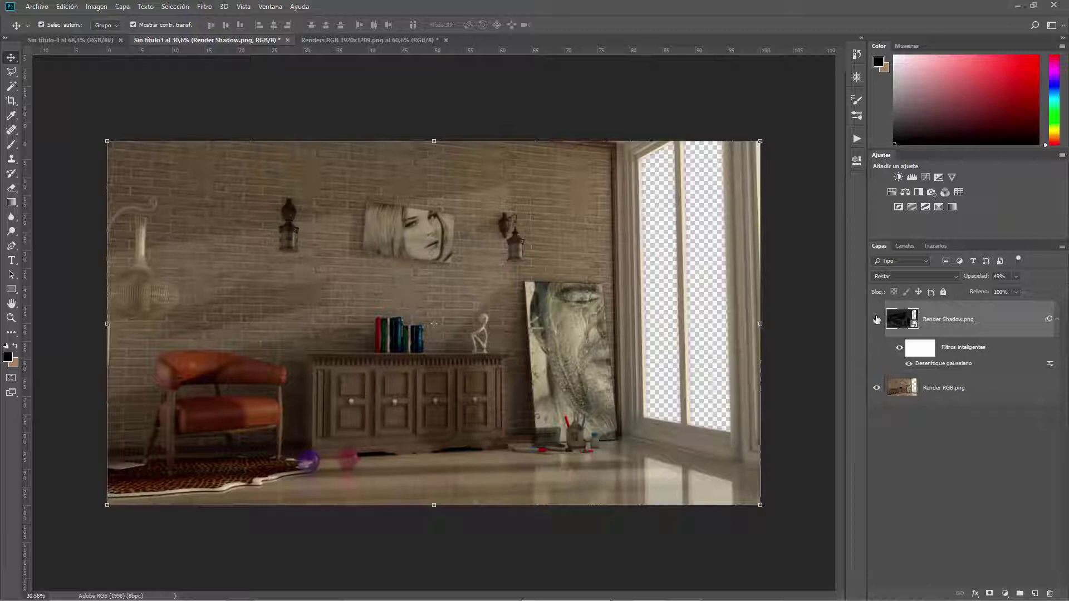
pyautogui.keyDown('alt'); pyautogui.click(877, 319); pyautogui.keyUp('alt')
pyautogui.click(877, 319)
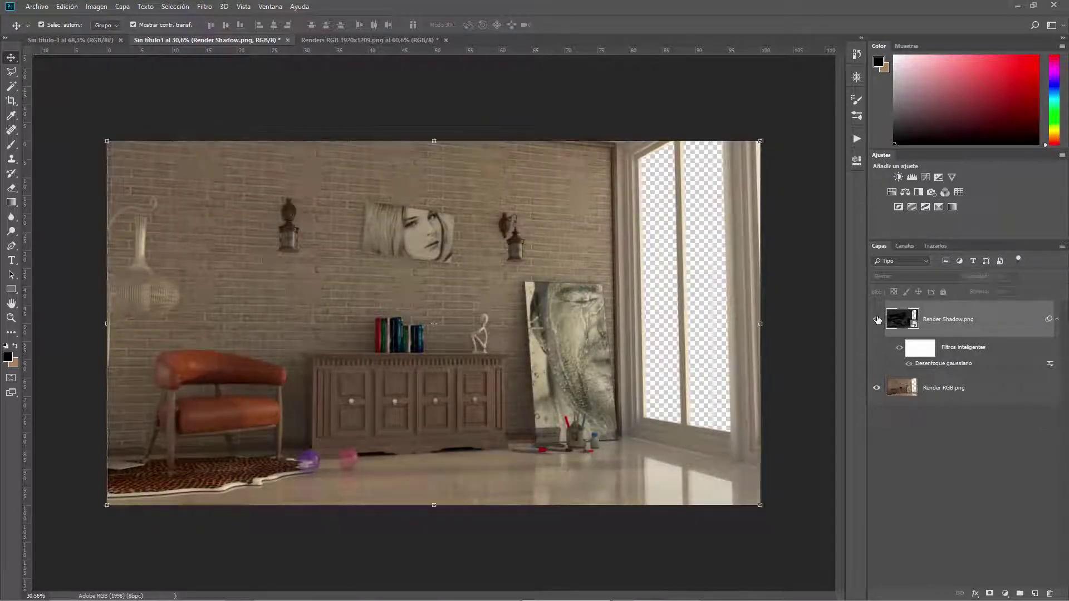
pyautogui.click(877, 319)
pyautogui.click(876, 319)
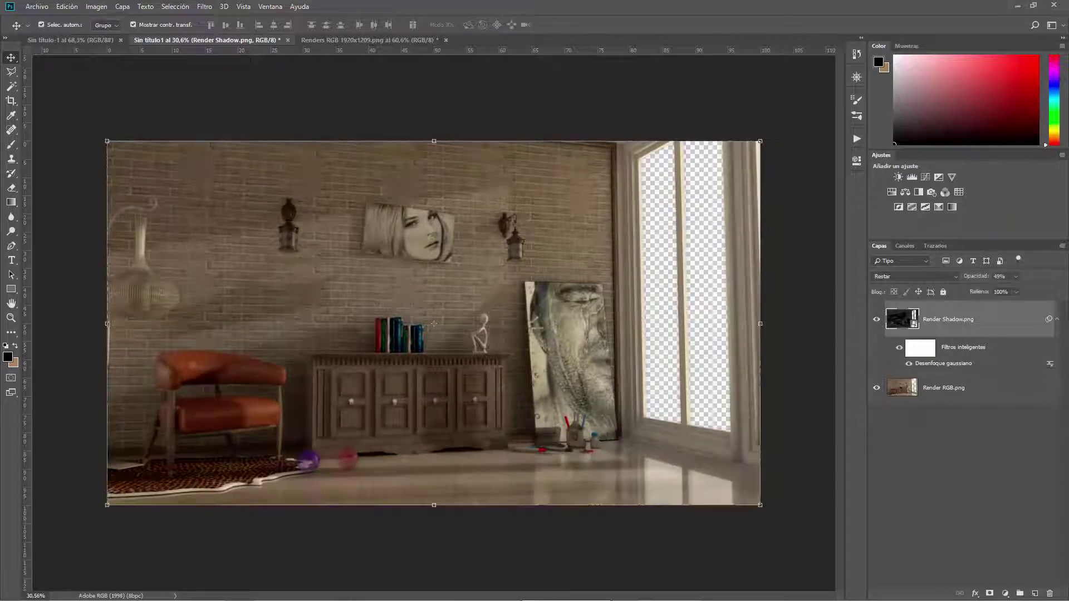